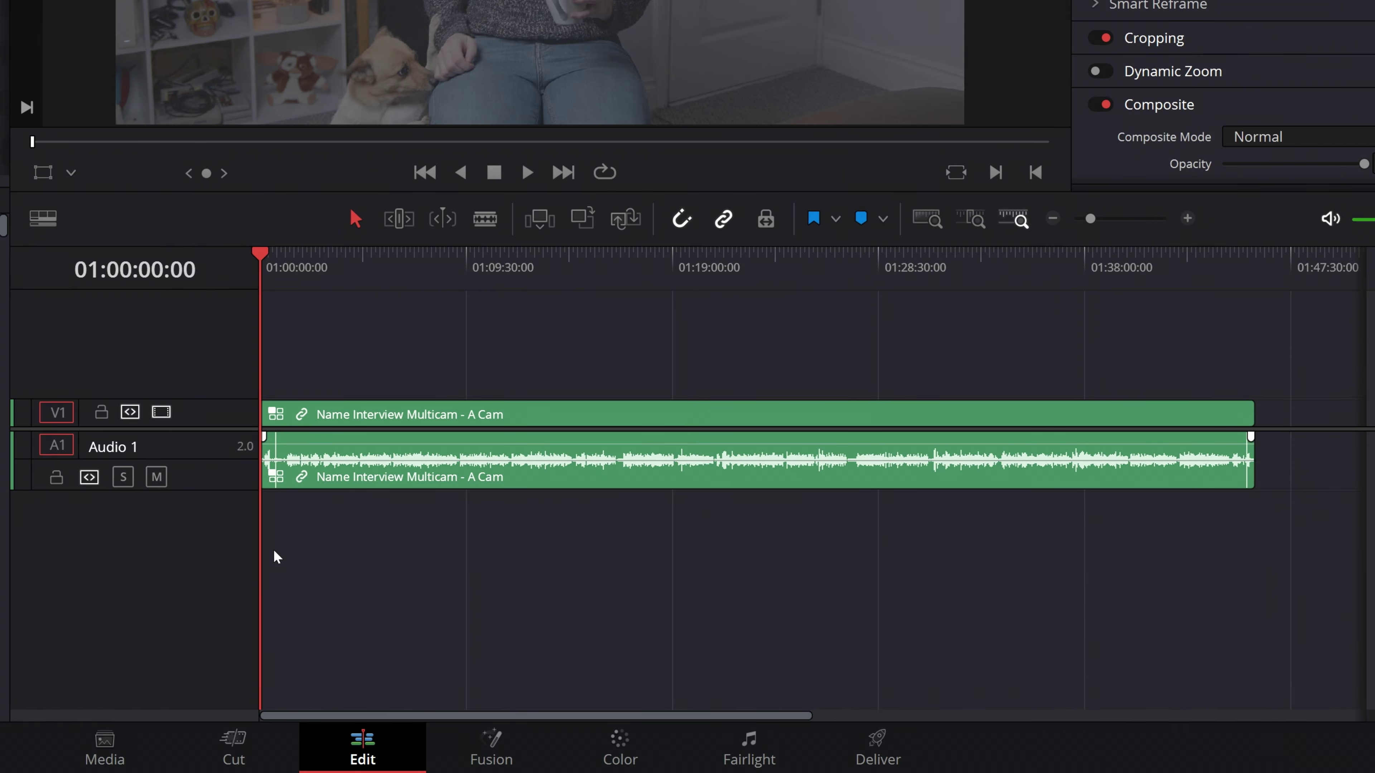
Step: Trim the interview clip's start later and cut it at the playhead and two blade points
left_click_drag(535, 534, 581, 533)
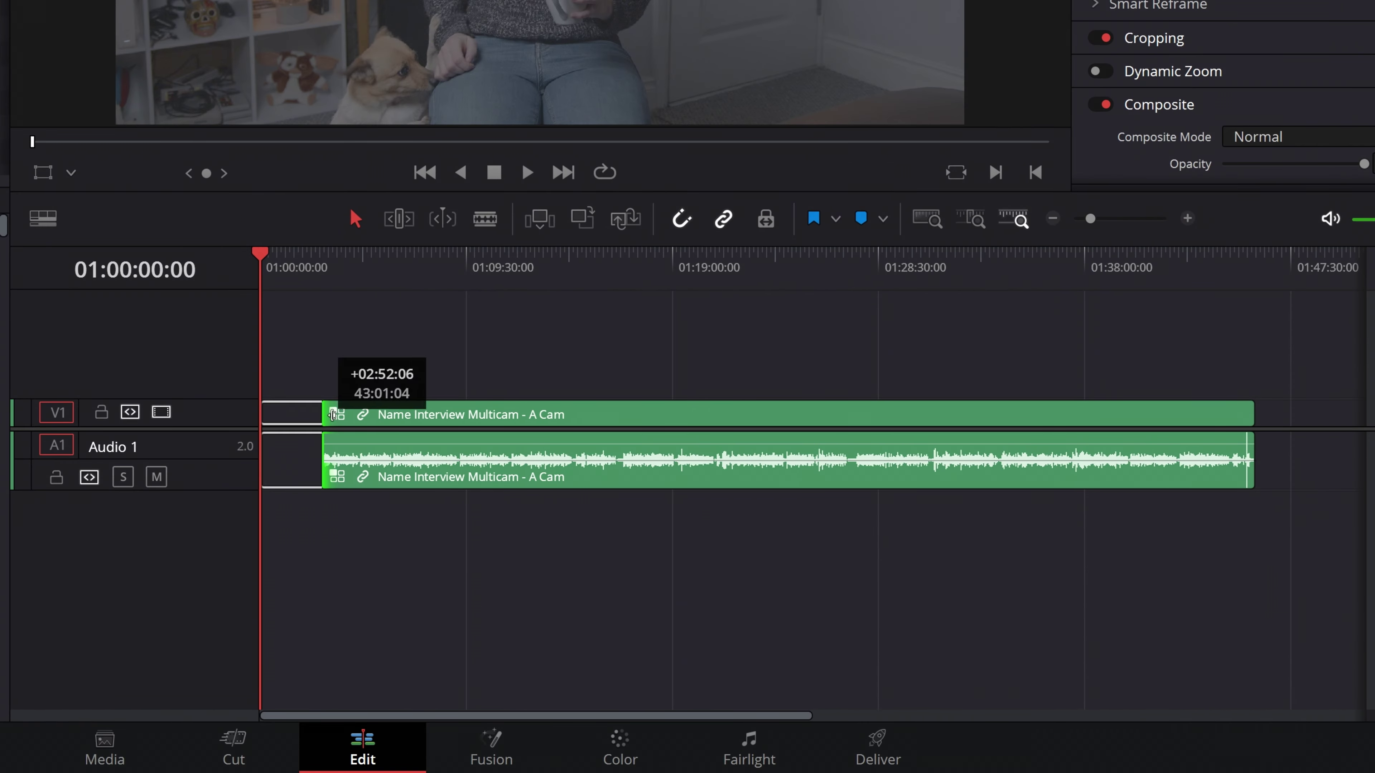
left_click(357, 268)
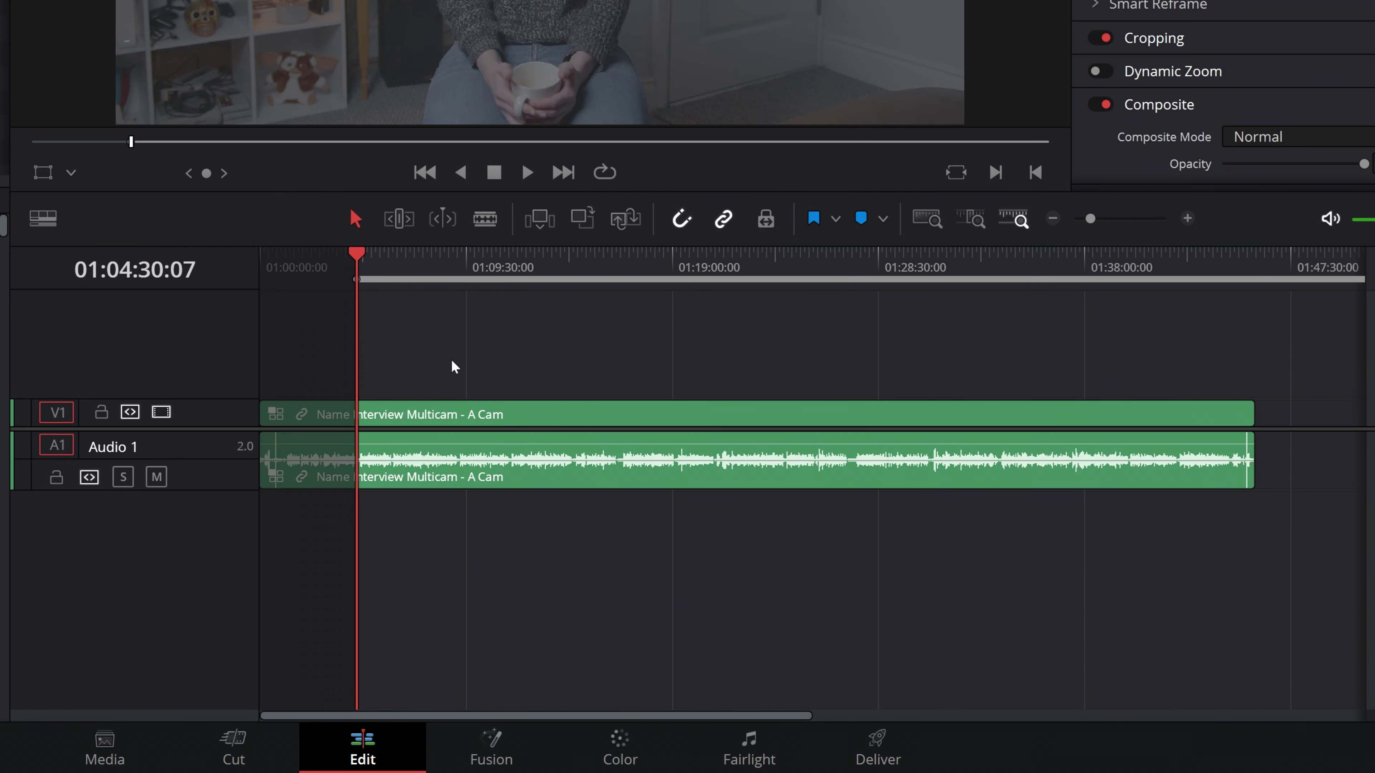
left_click(444, 265)
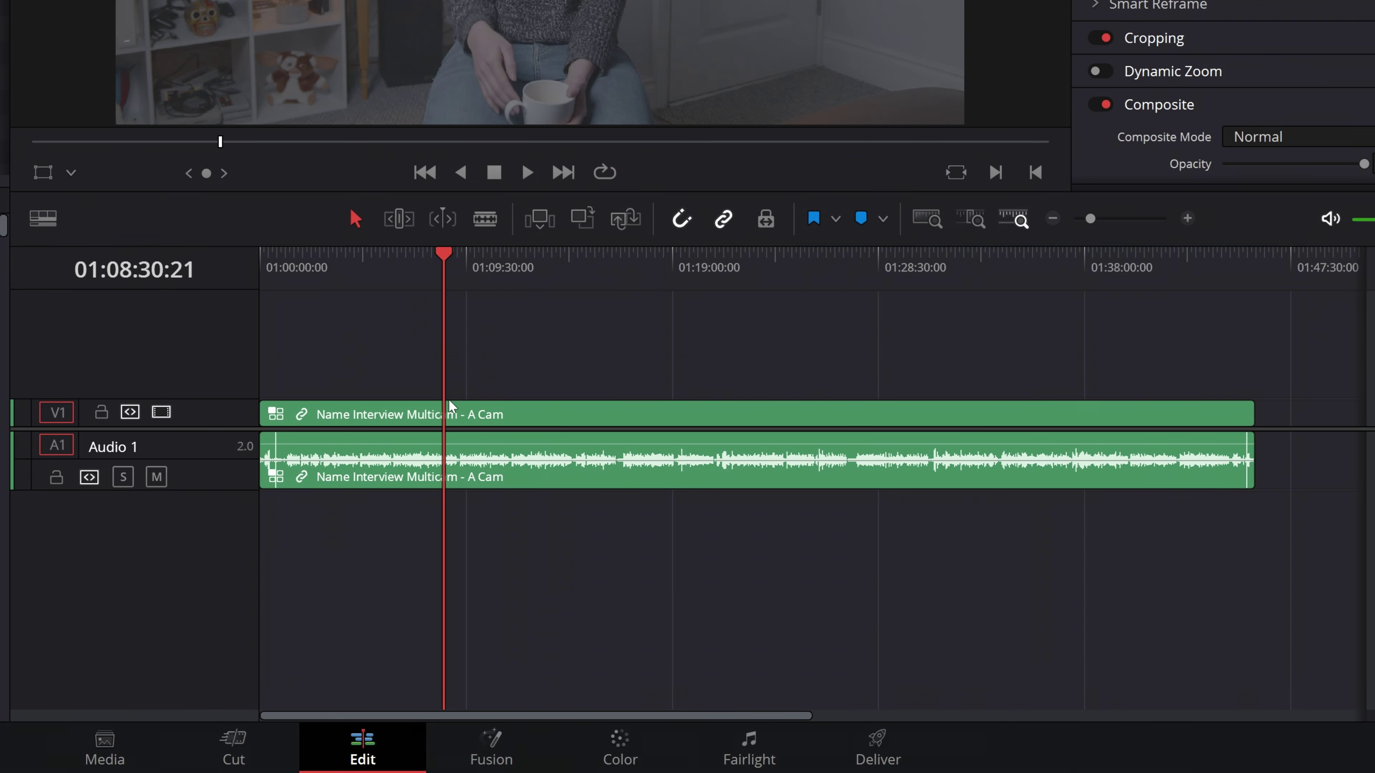
key("ctrl+b")
key("b")
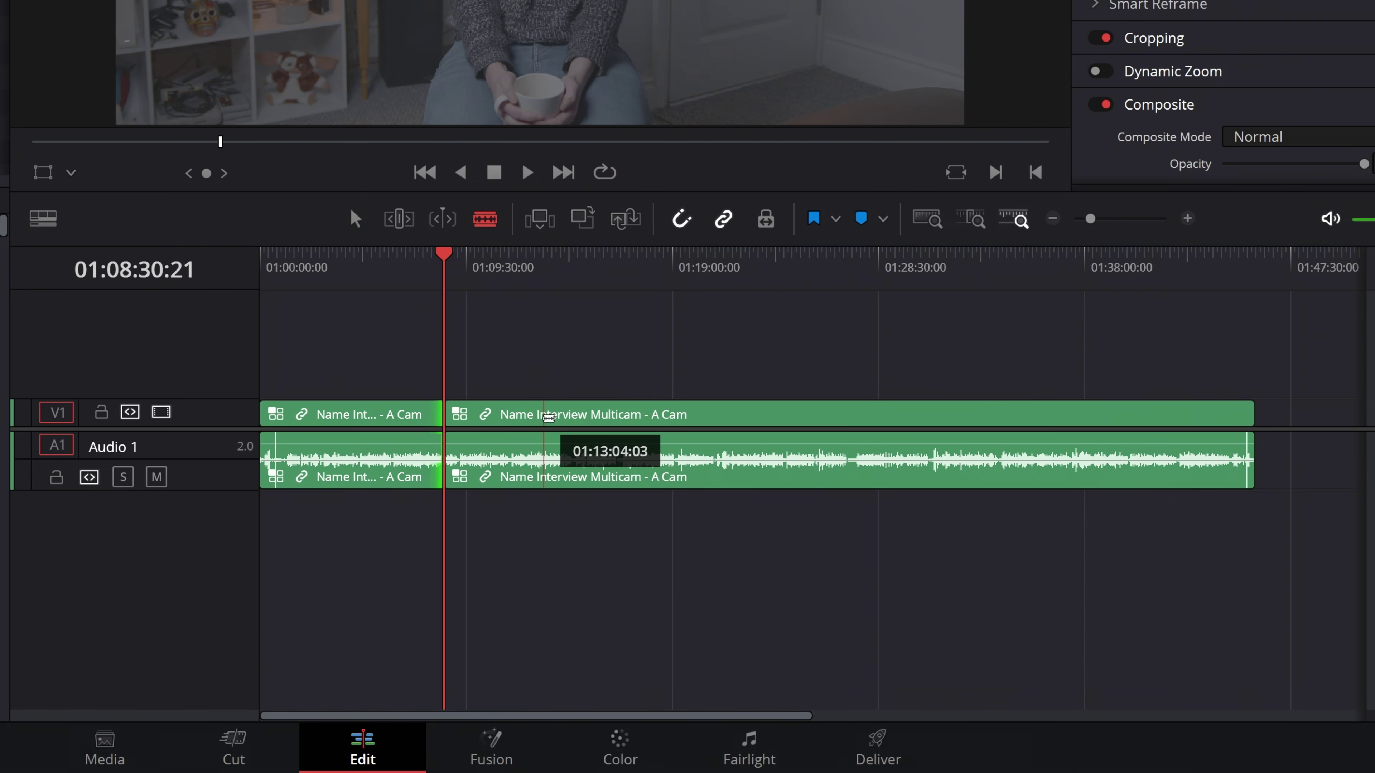
left_click(543, 417)
left_click(583, 417)
Step: Delete the short middle piece and the first piece, closing the gaps, and return to the start
key("a")
left_click(563, 415)
key("Delete")
left_click(493, 414)
key("BackSpace")
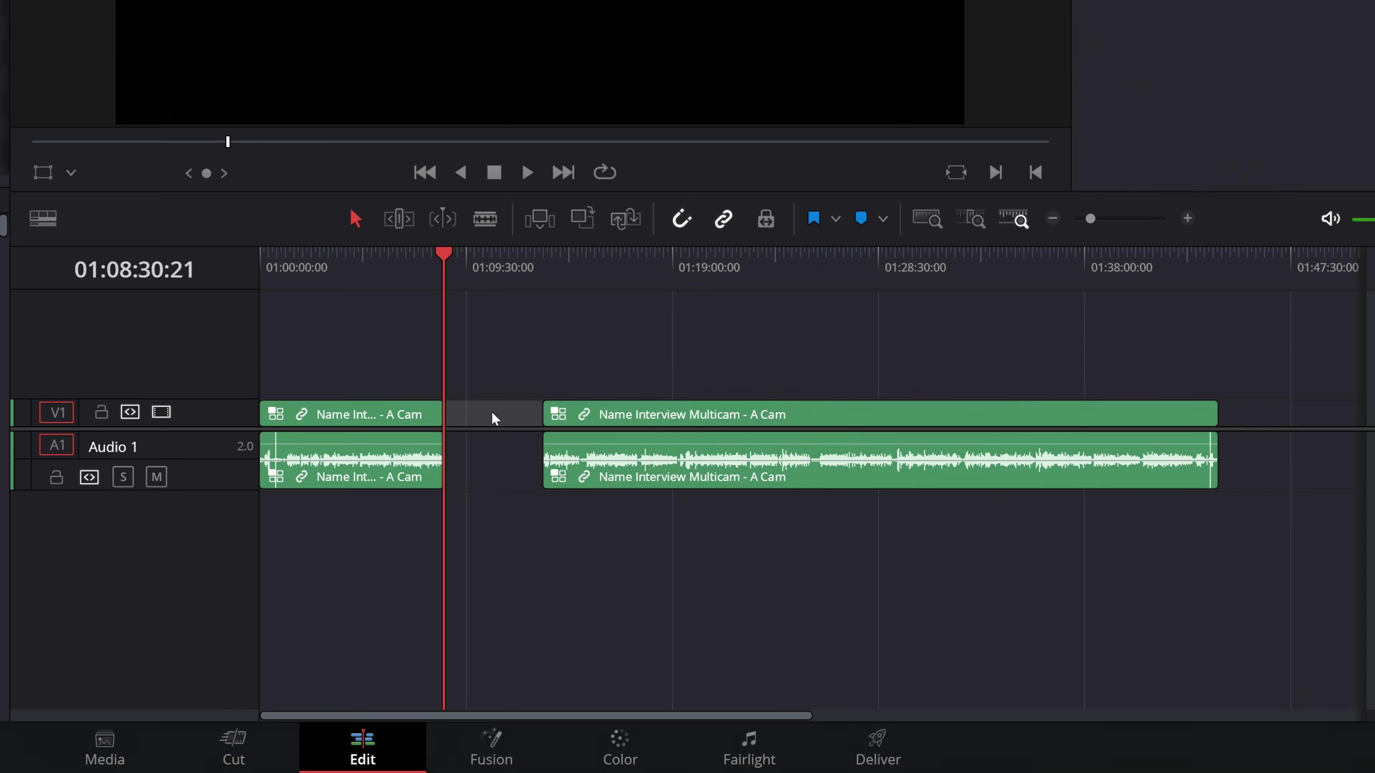
key("Delete")
key("Home")
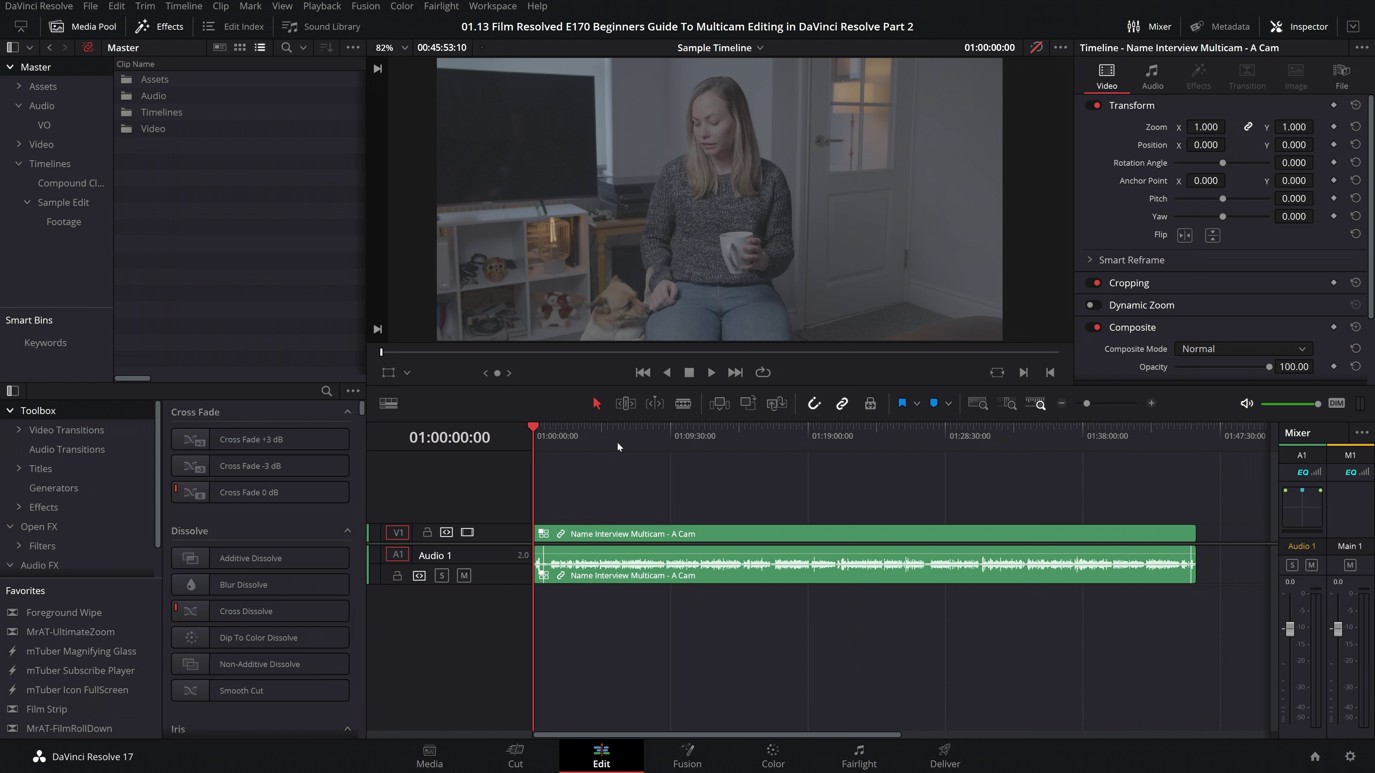
Step: Cut the A Cam clip at 01:05:50:11 and zoom in on the short section
left_click(618, 445)
key("ctrl+equal")
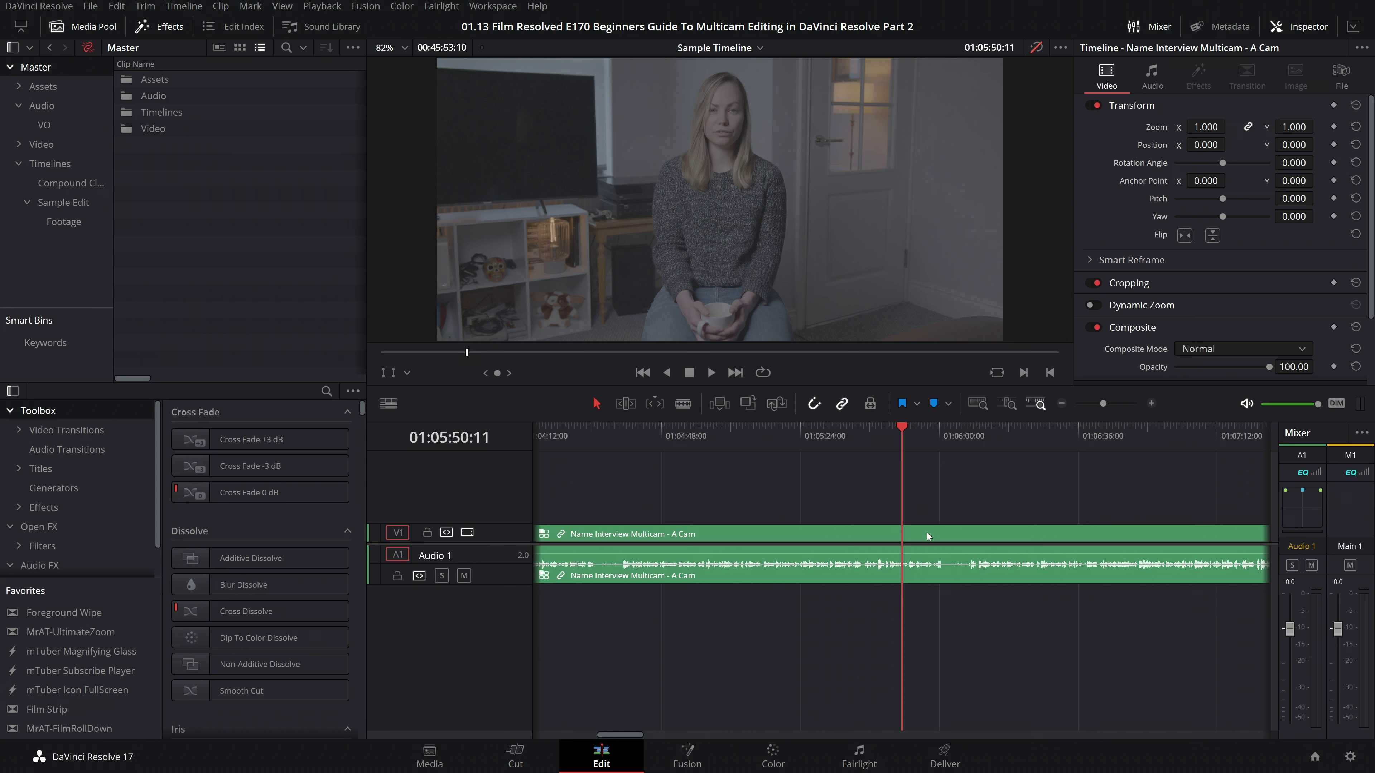
left_click(927, 533)
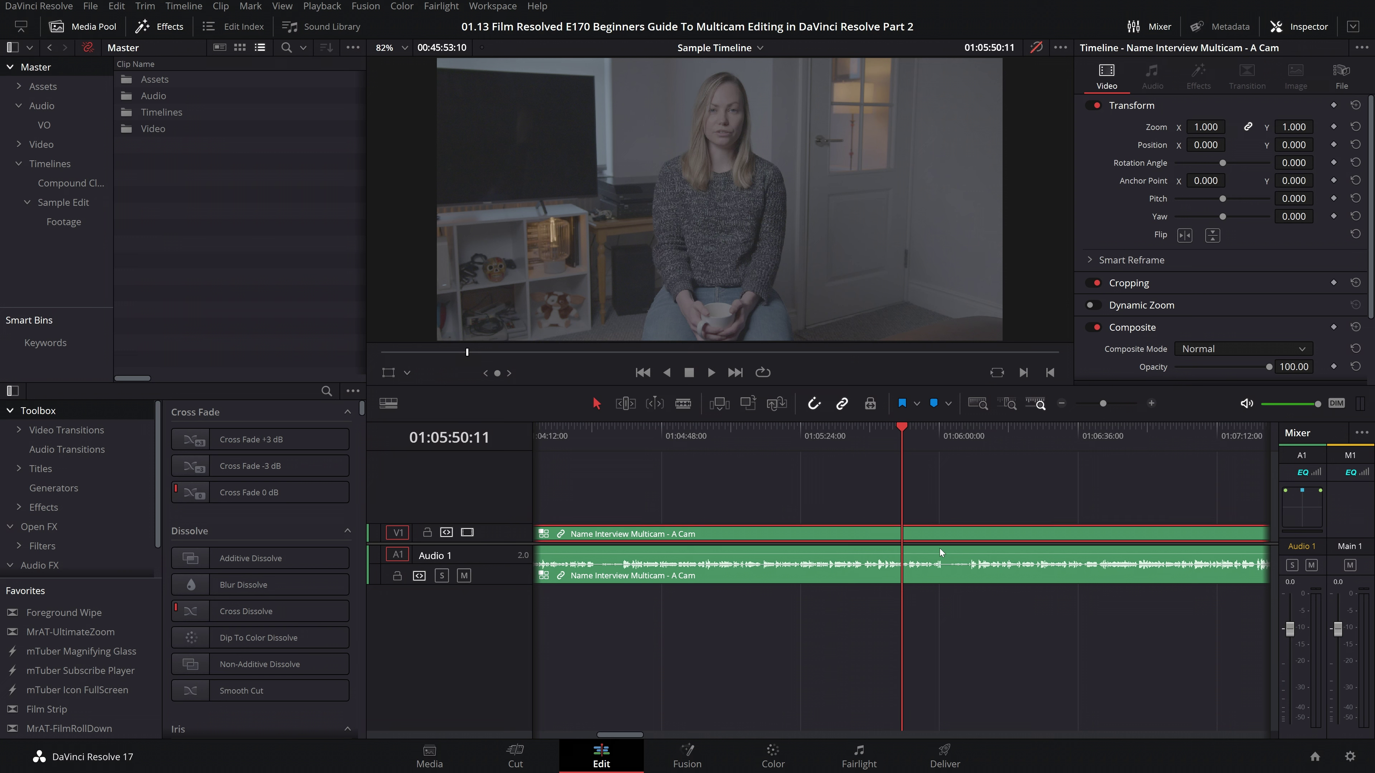
key("ctrl+b")
key("ctrl+b")
key("ctrl+equal")
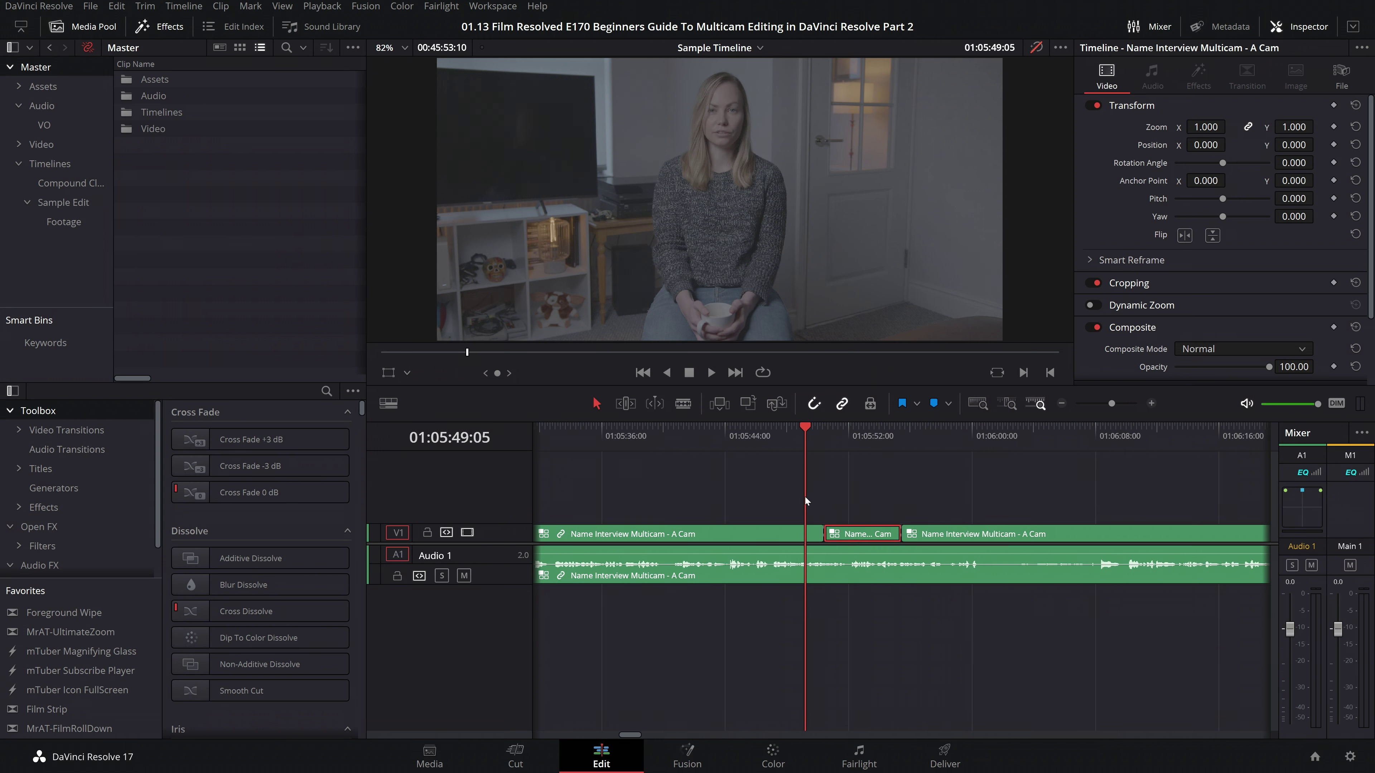
key("ctrl+equal")
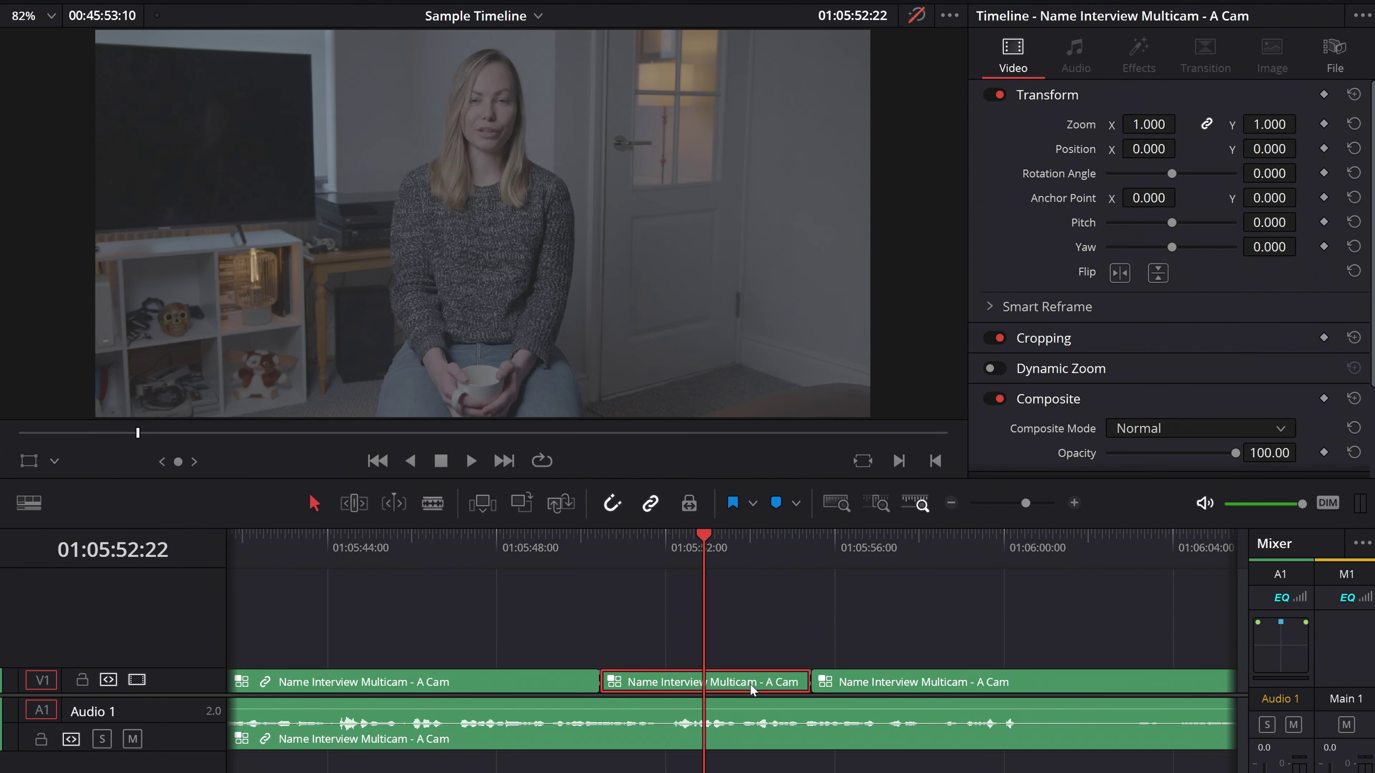
Step: Switch the middle clip's multicam angle to B Cam, then to C Cam
right_click(750, 683)
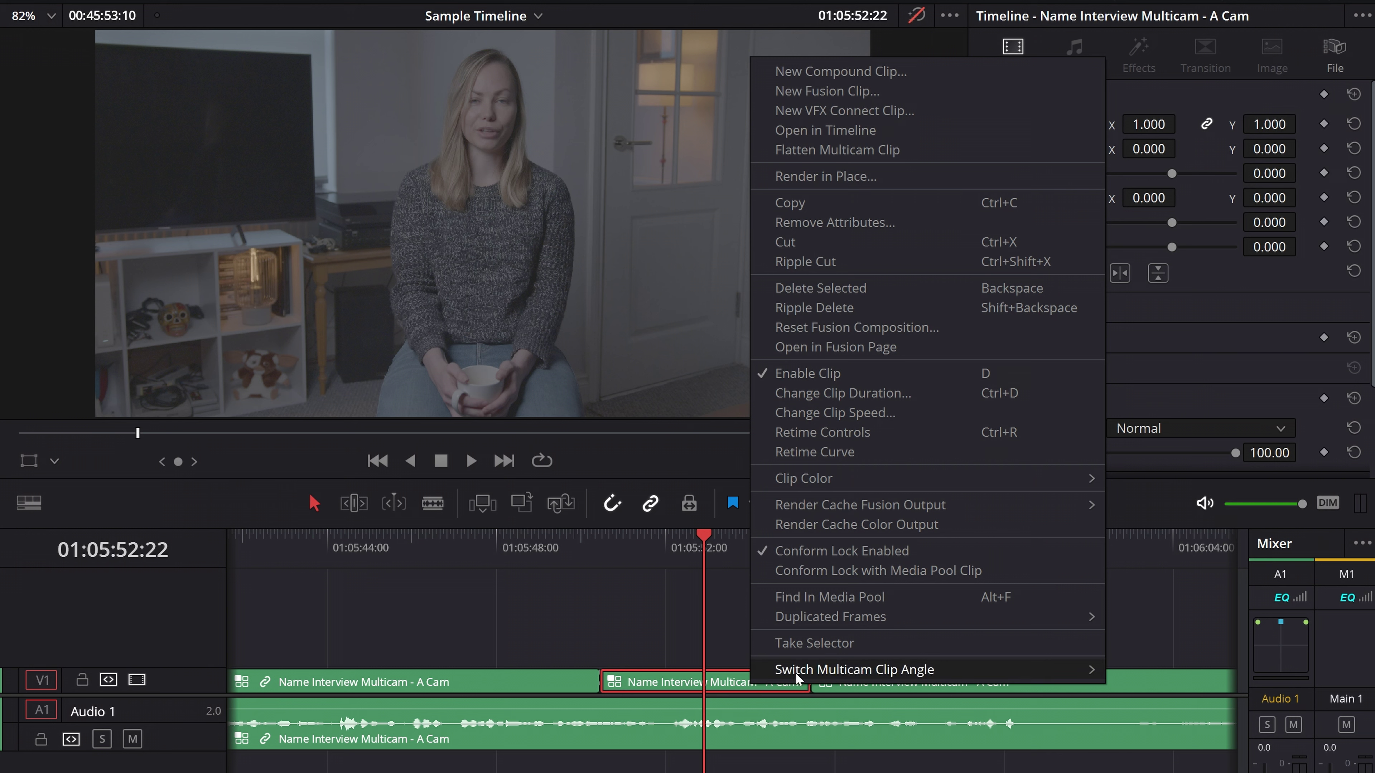
mouse_move(794, 673)
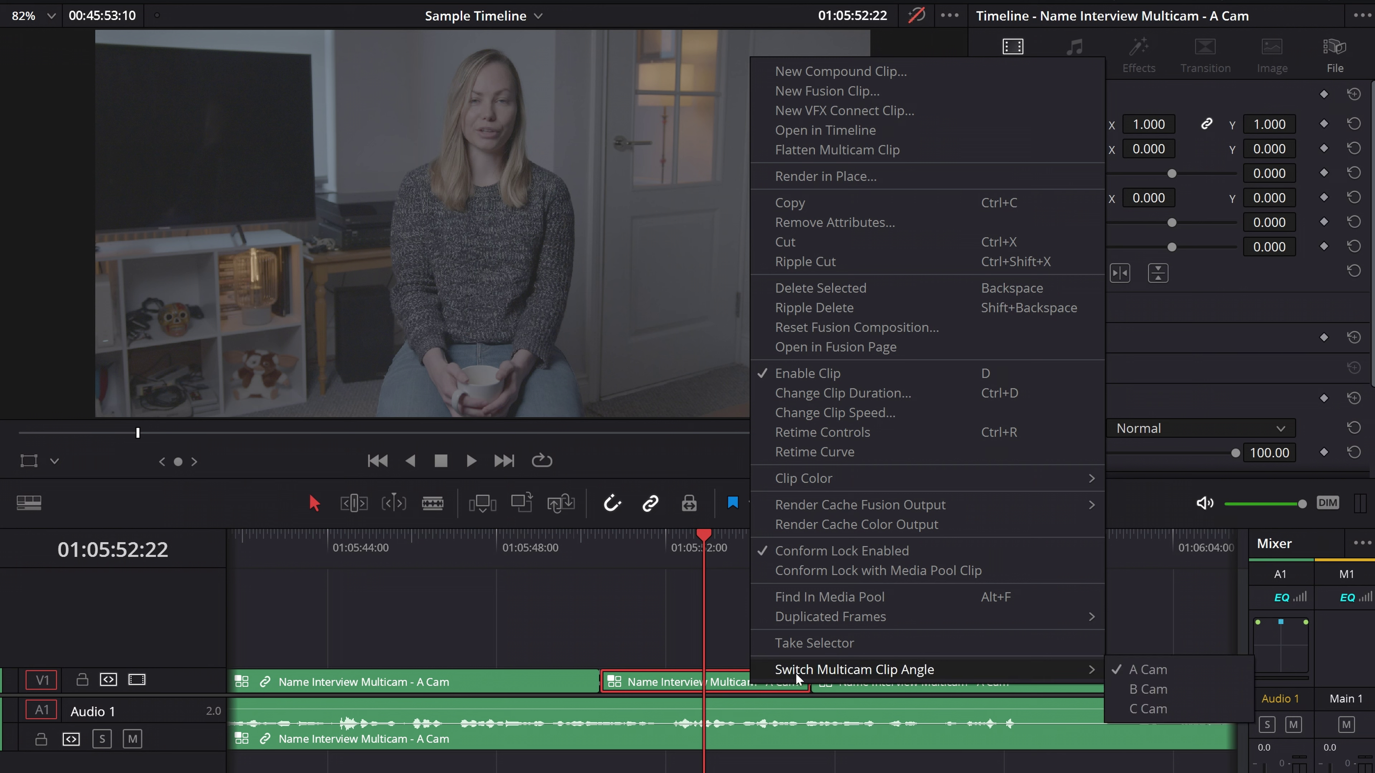
left_click(1164, 691)
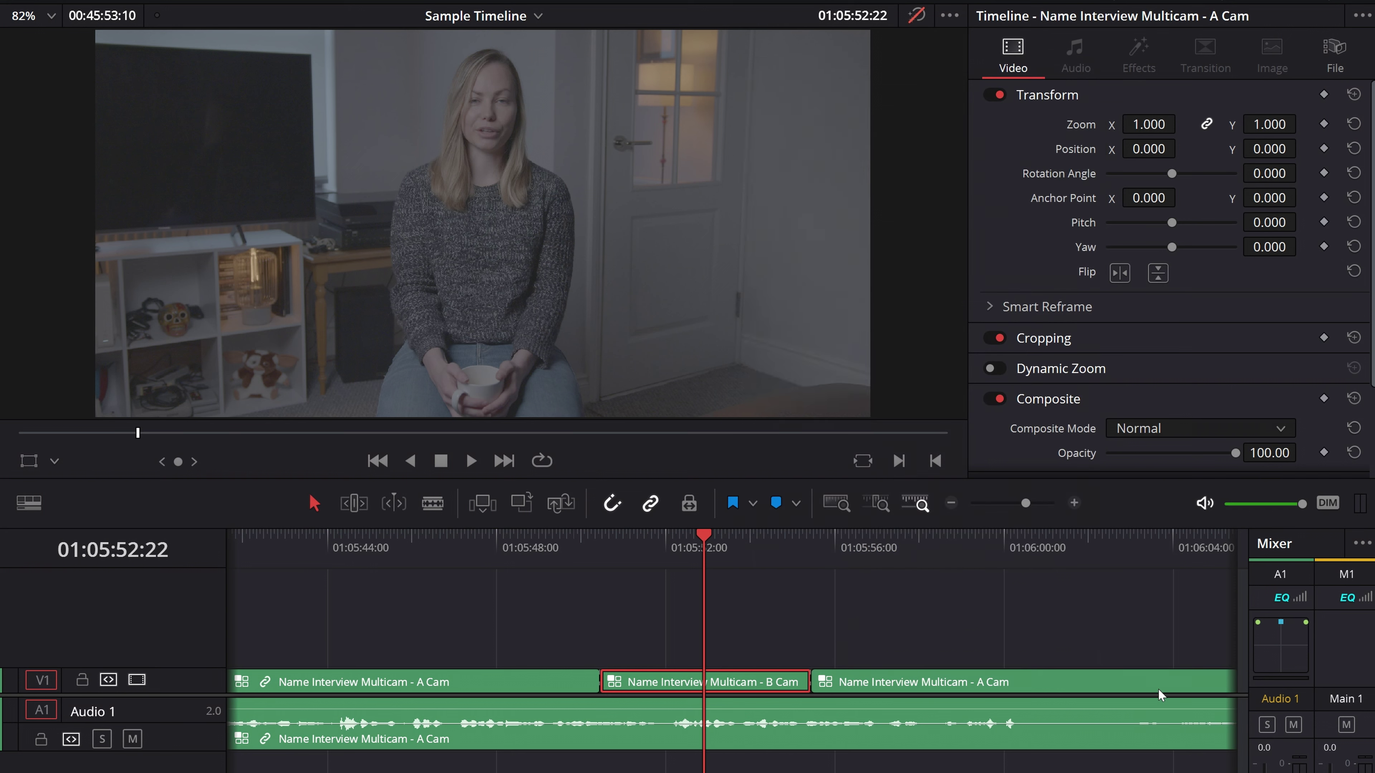
right_click(769, 685)
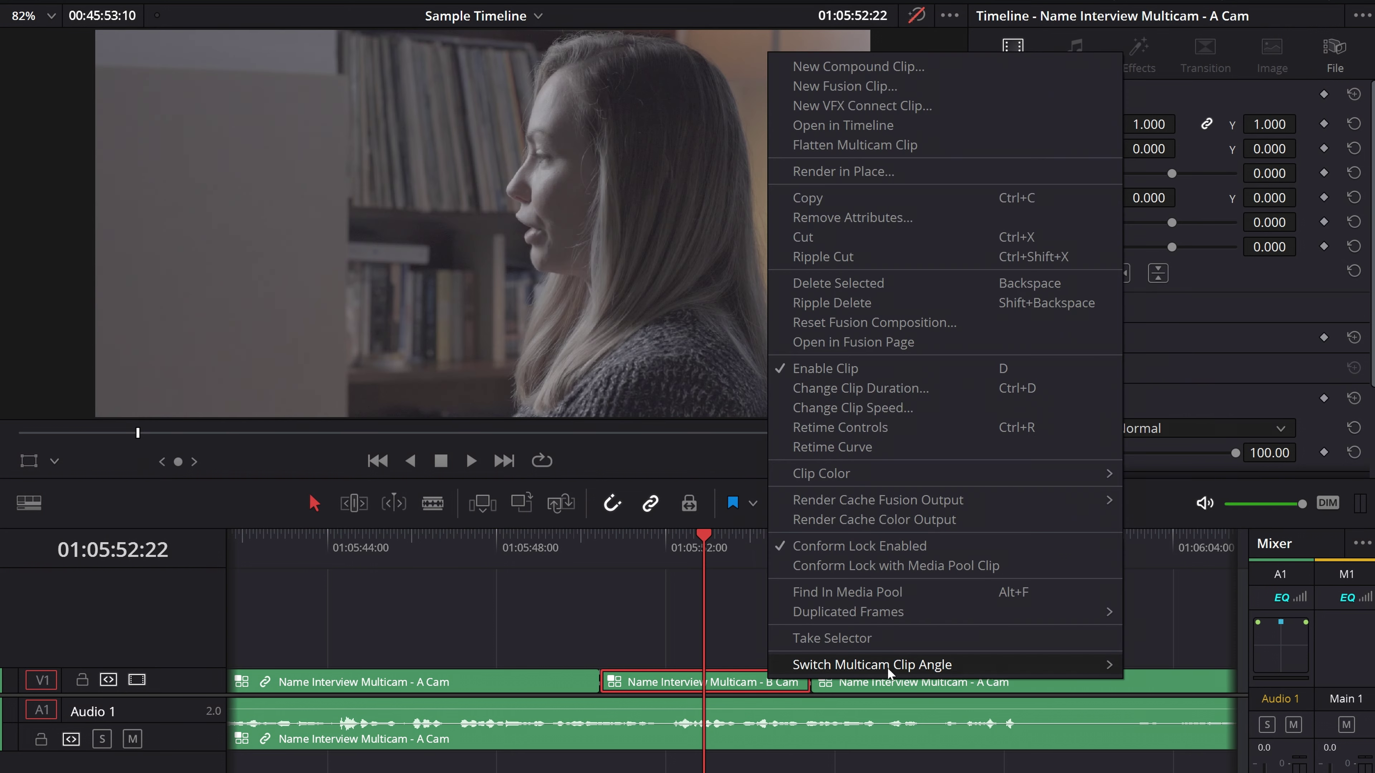
mouse_move(887, 667)
left_click(1168, 701)
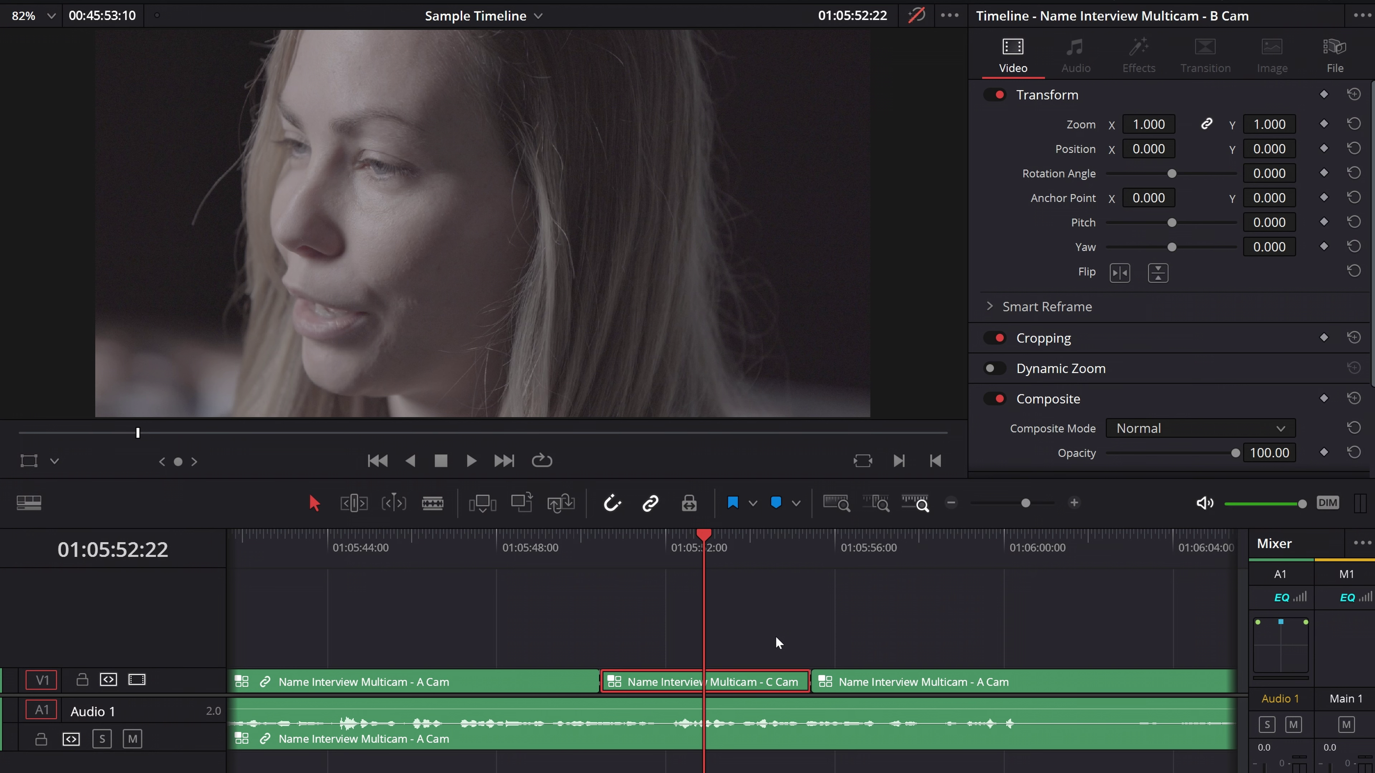
Step: Cycle the middle clip through A, B and C Cam with keys 1, 2, 3, ending on C Cam
key("1")
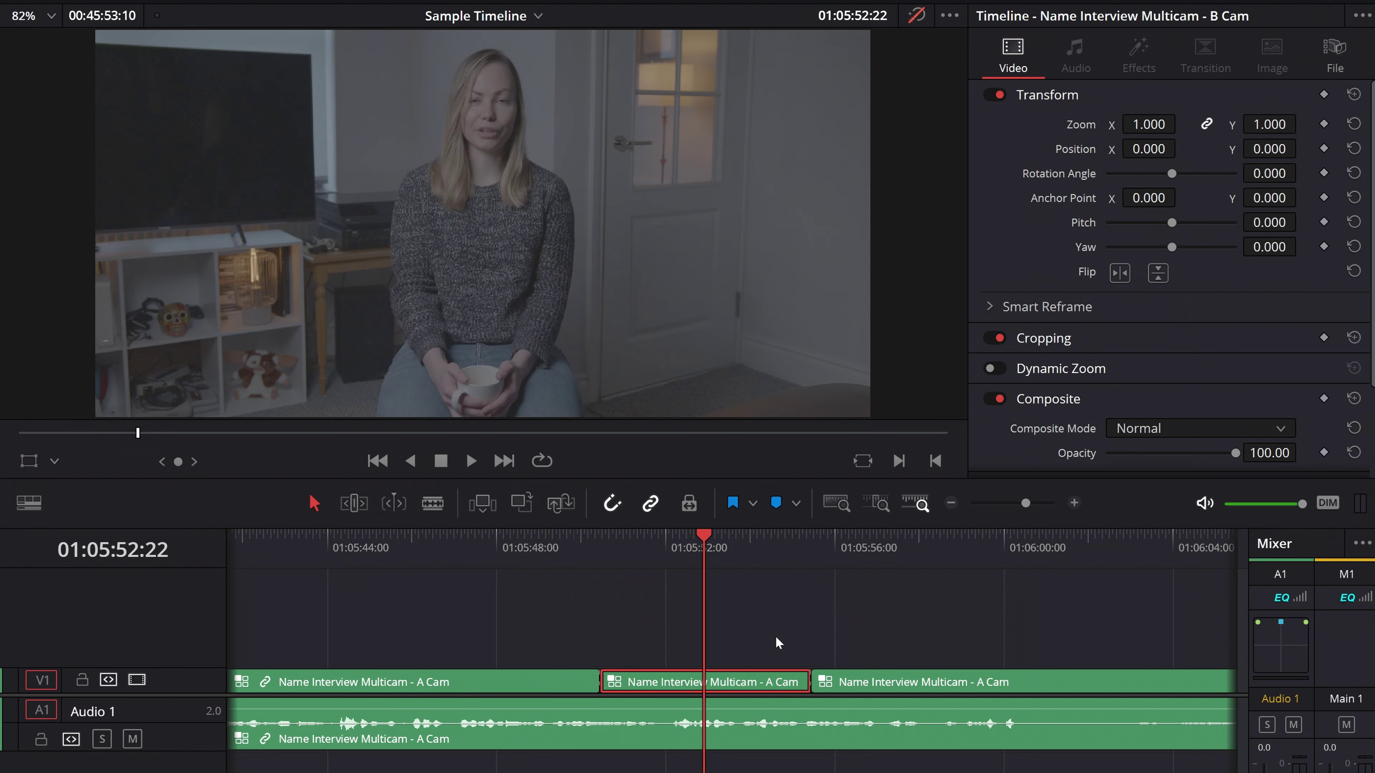
key("2")
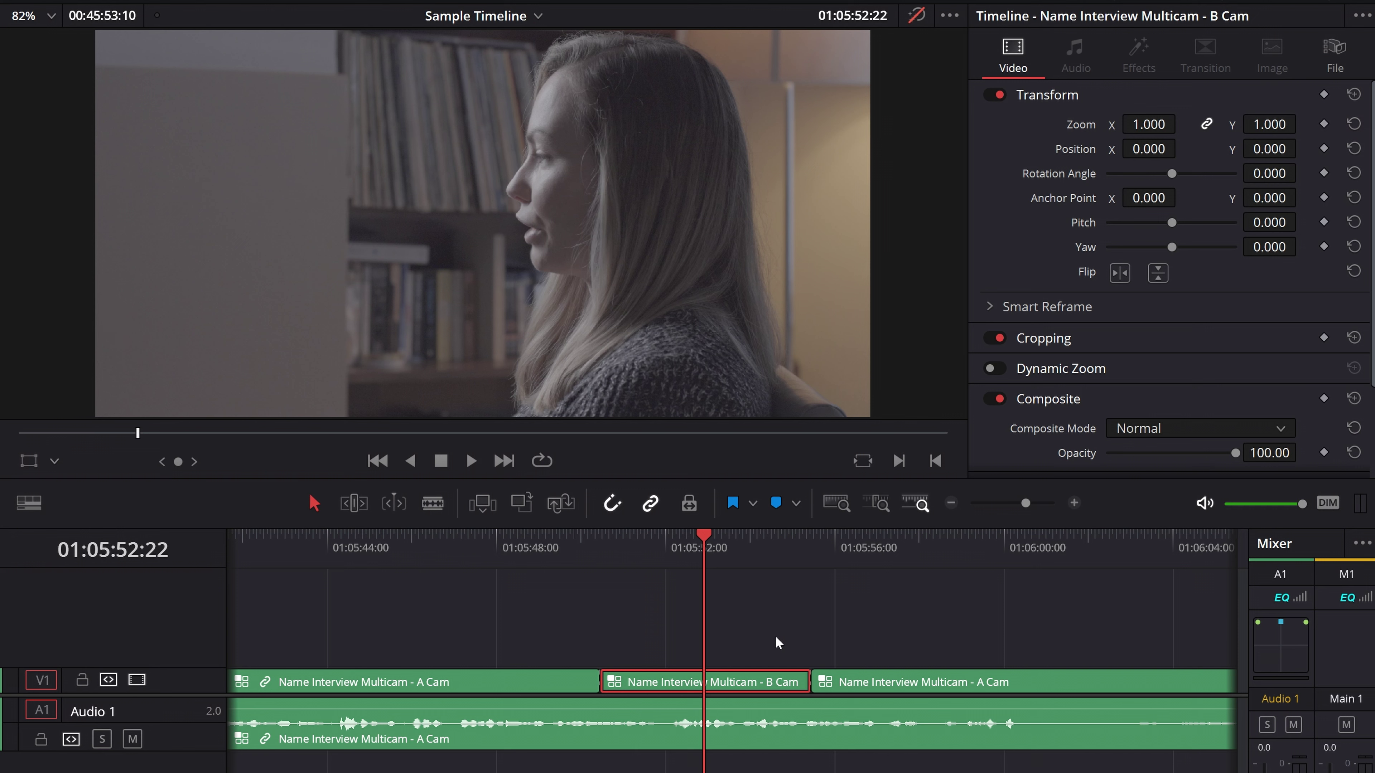
key("3")
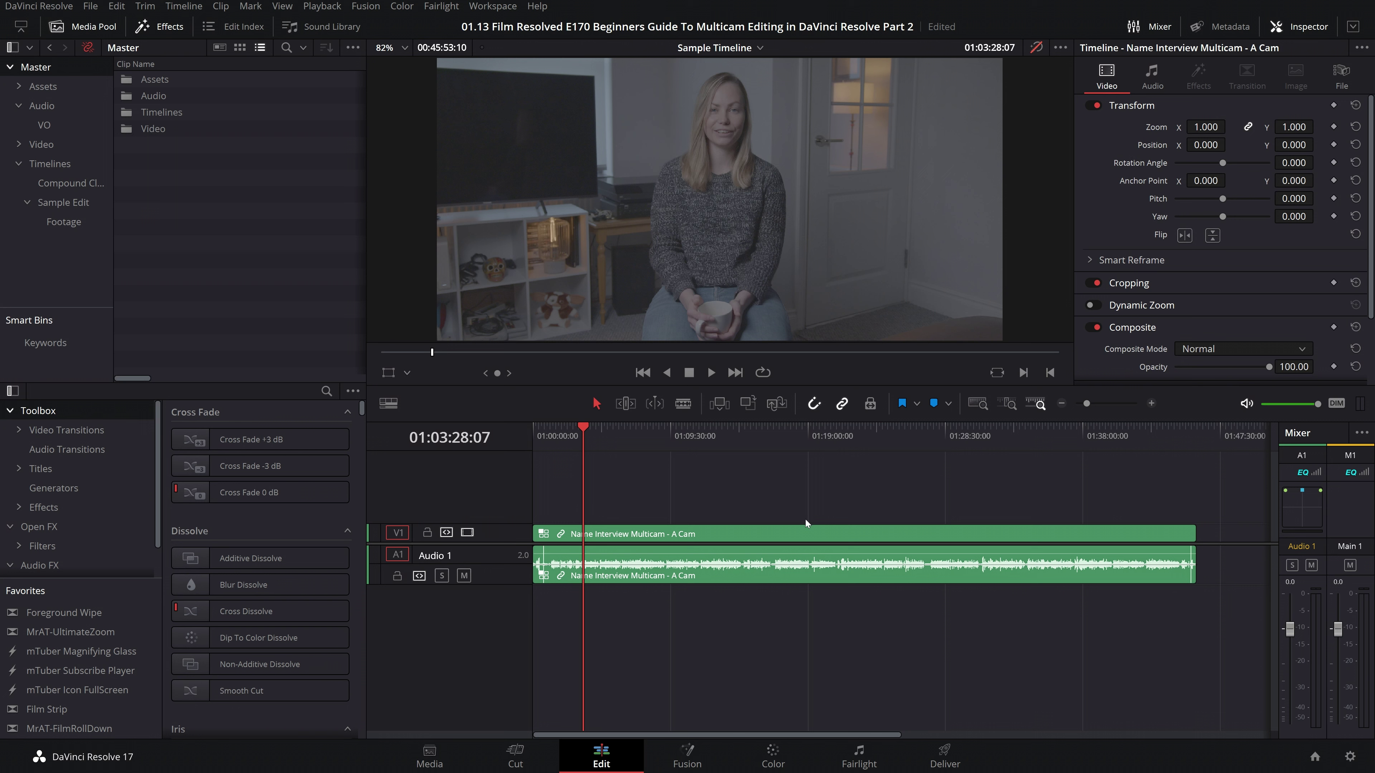
Step: Hide the Inspector and set the source viewer to Multicam, showing the A, B, C angle grid
double_click(620, 535)
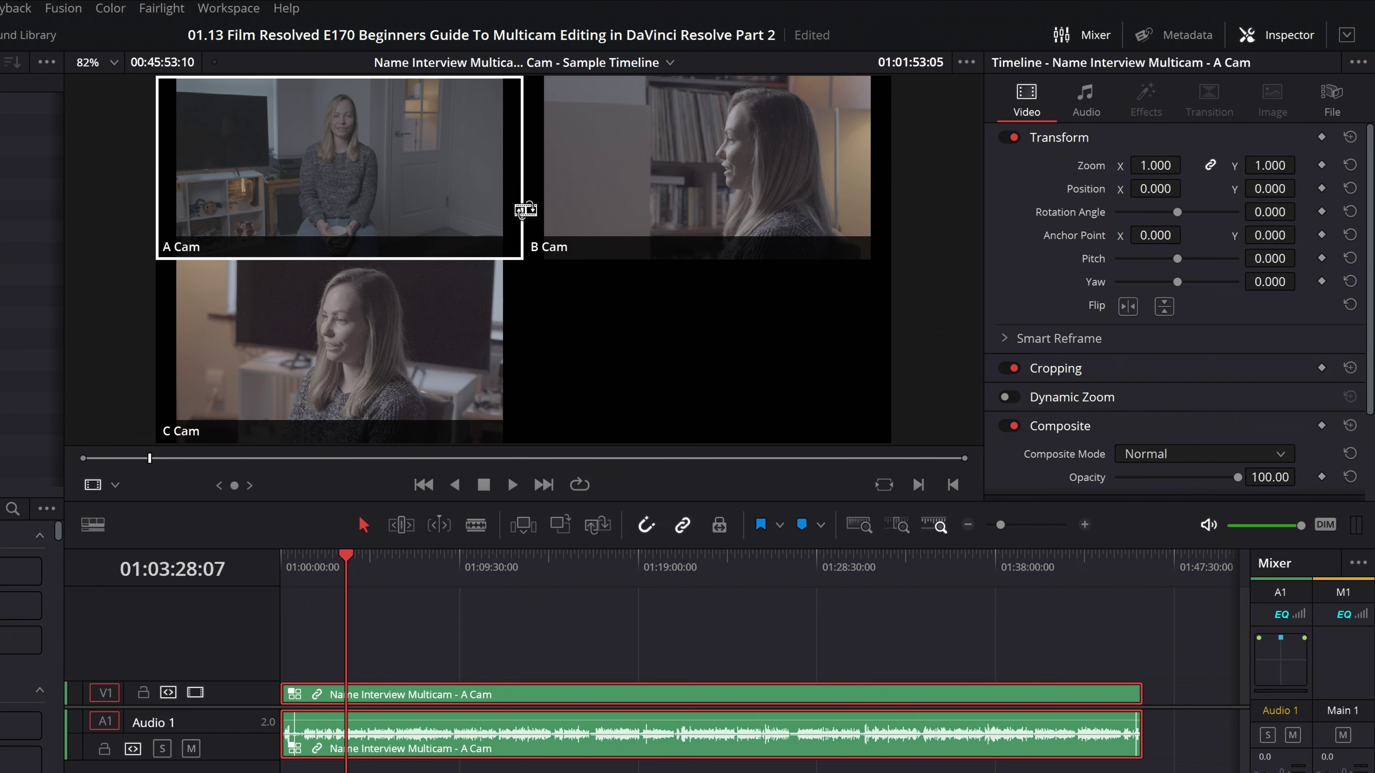
left_click(1276, 34)
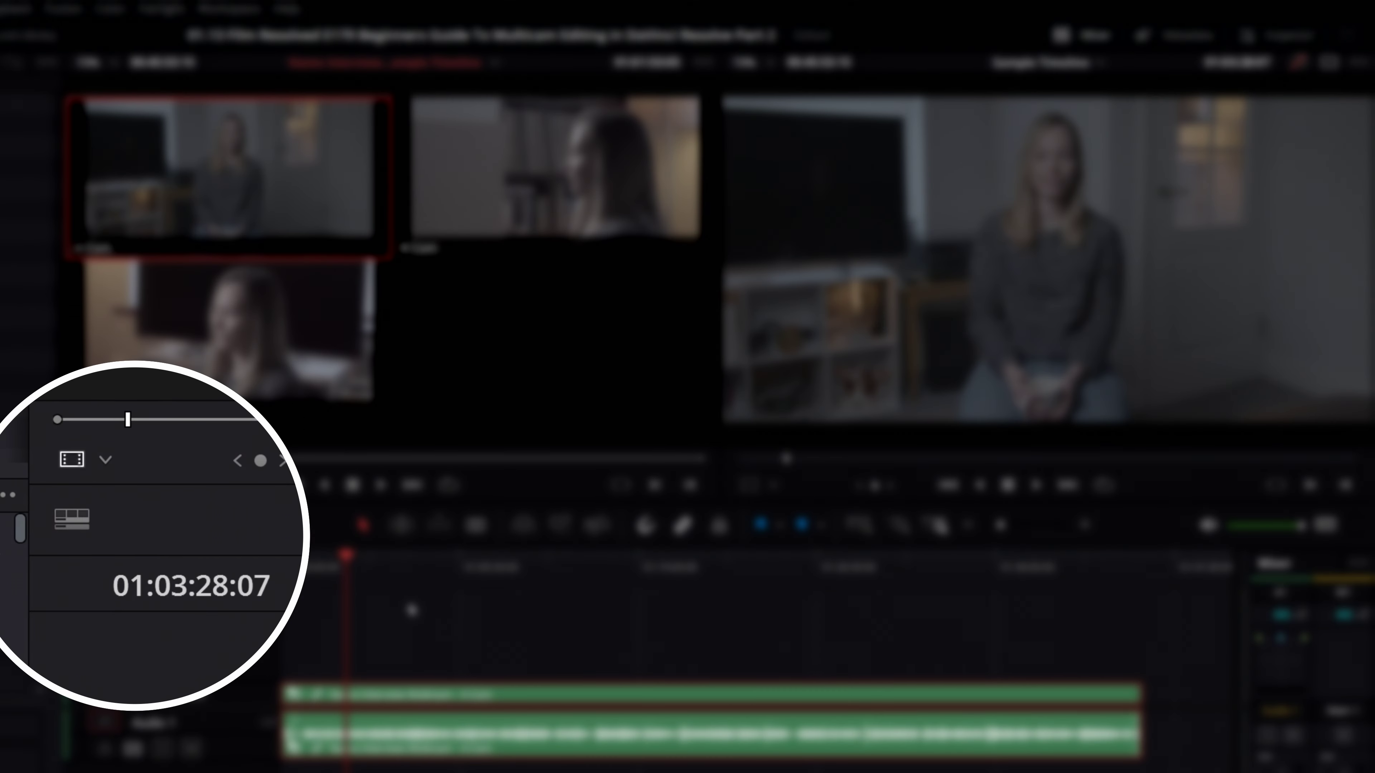
left_click(105, 461)
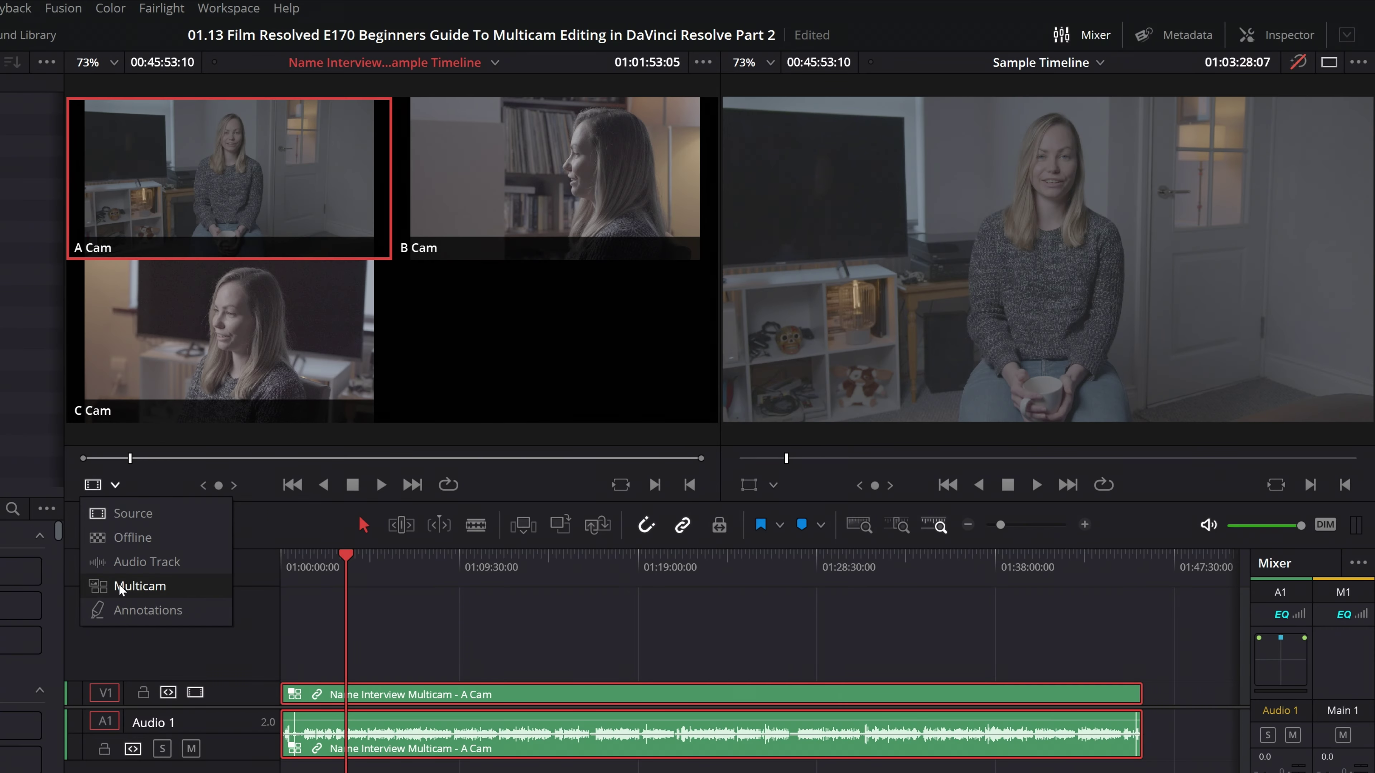
left_click(120, 586)
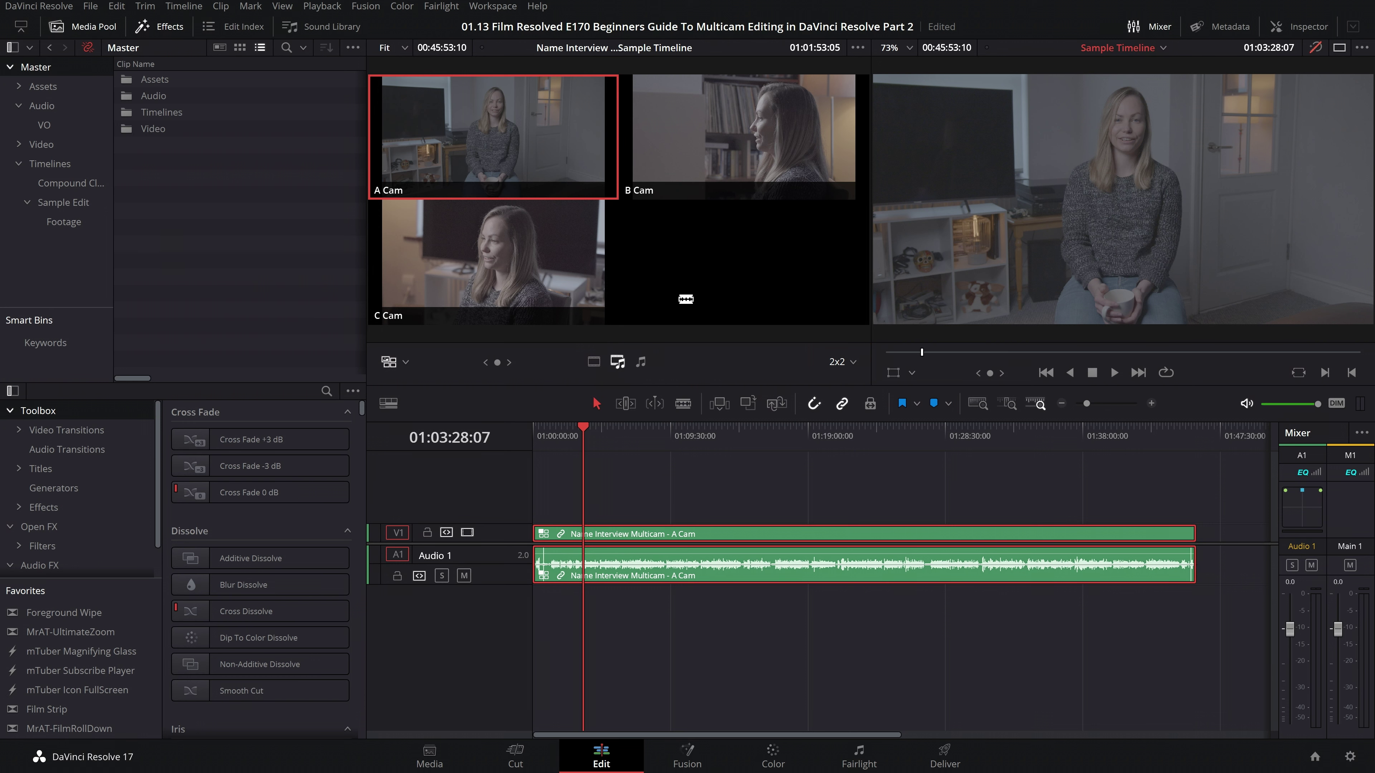
left_click(853, 361)
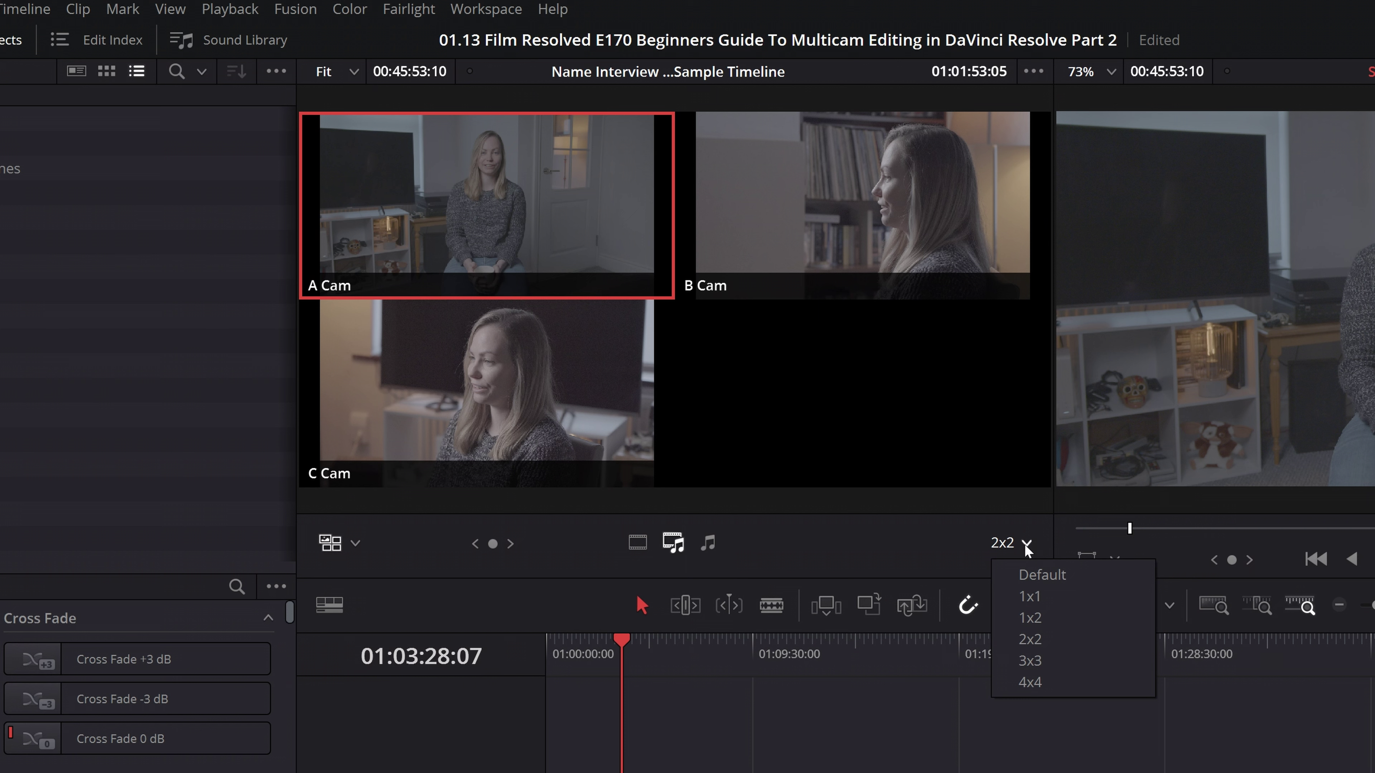
left_click(1027, 544)
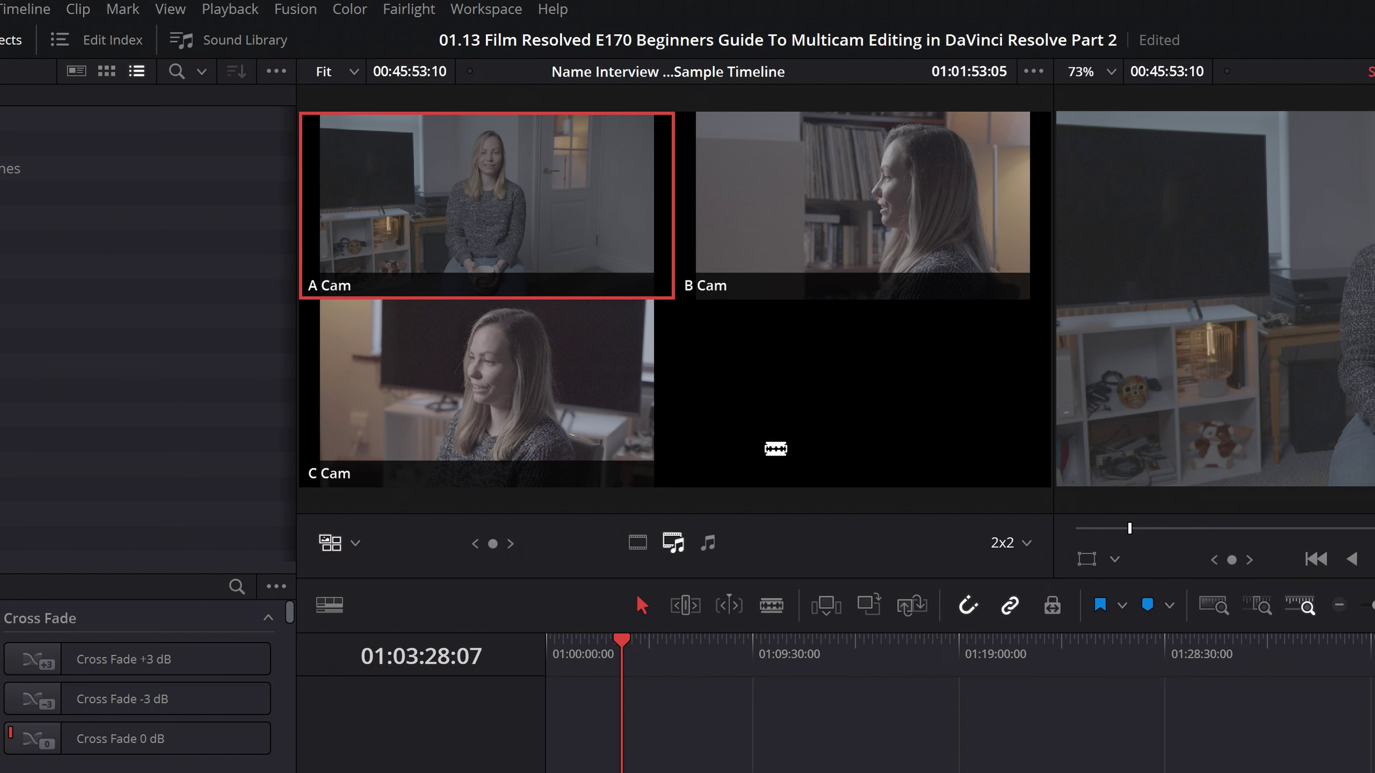
left_click(1026, 544)
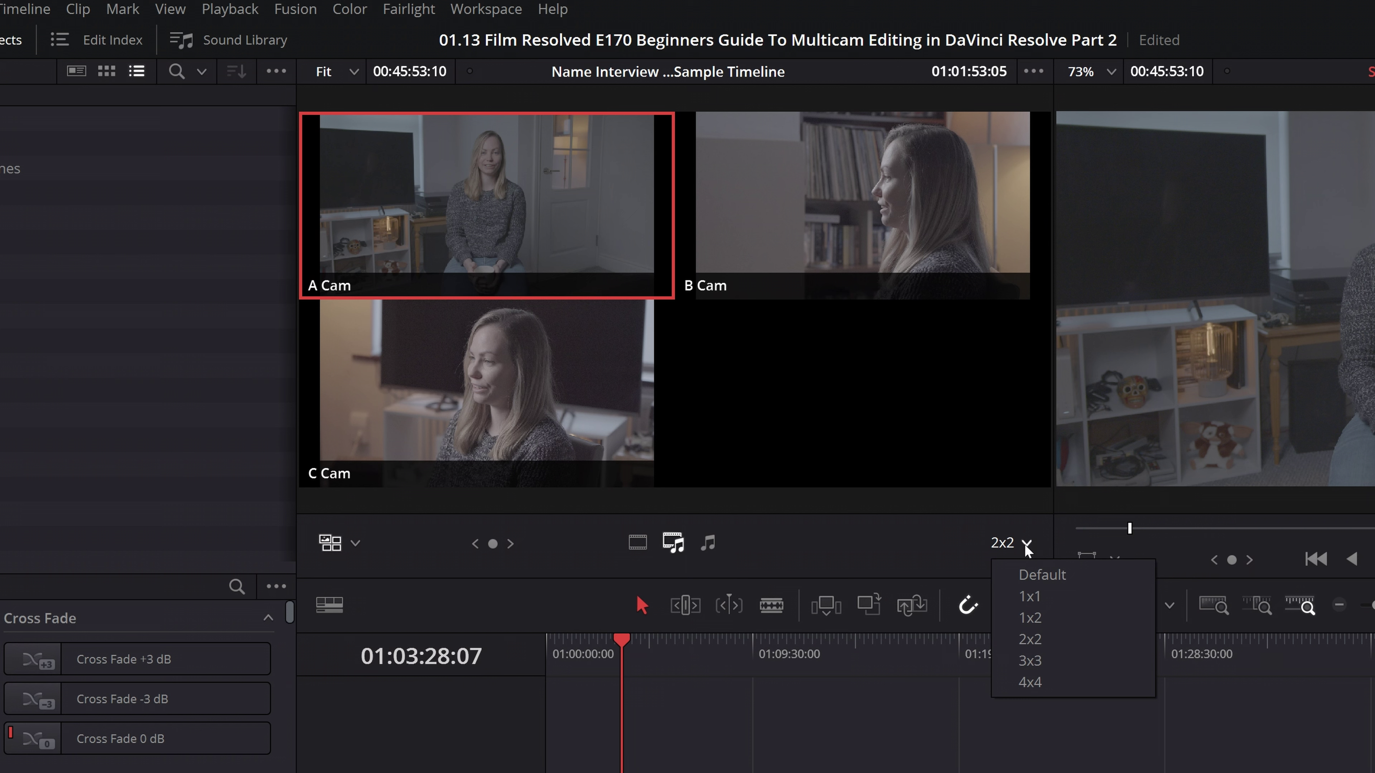
left_click(1030, 661)
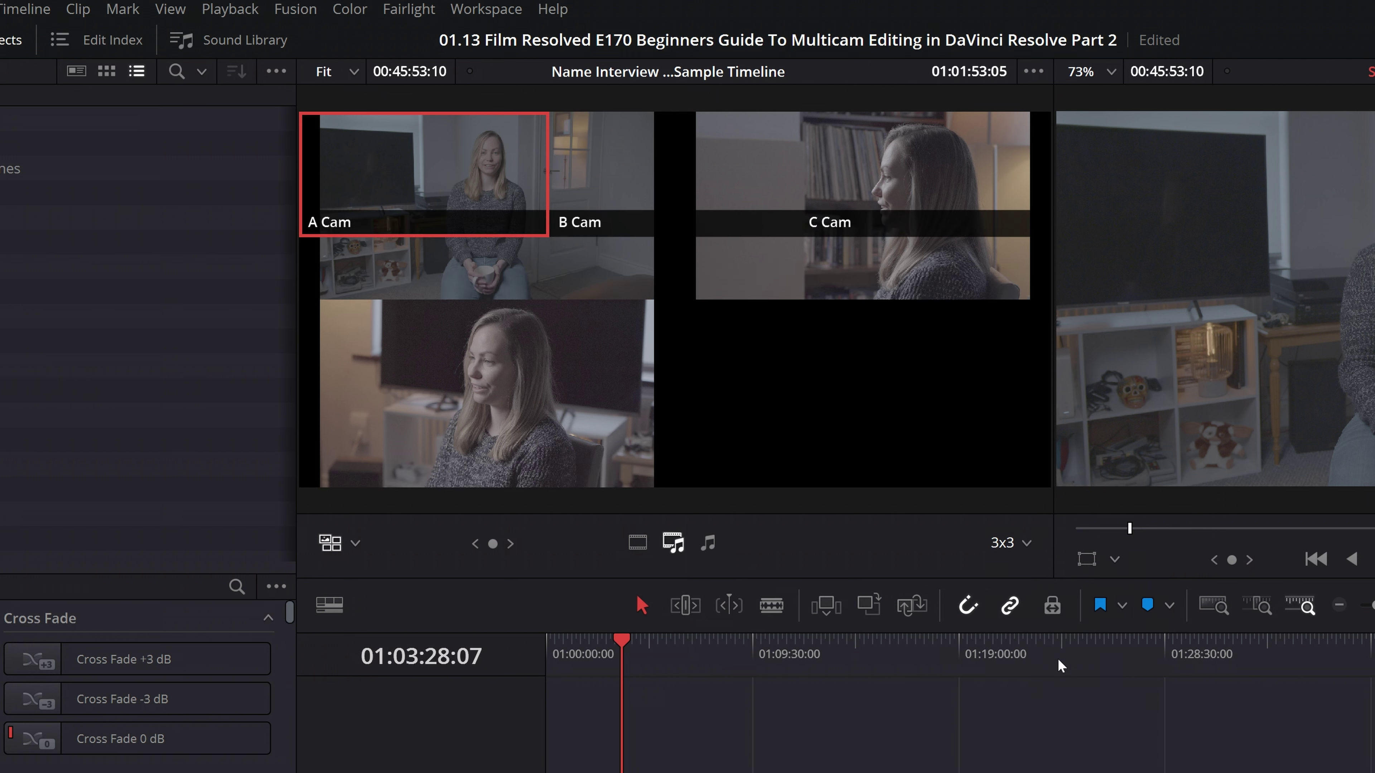
left_click(1026, 544)
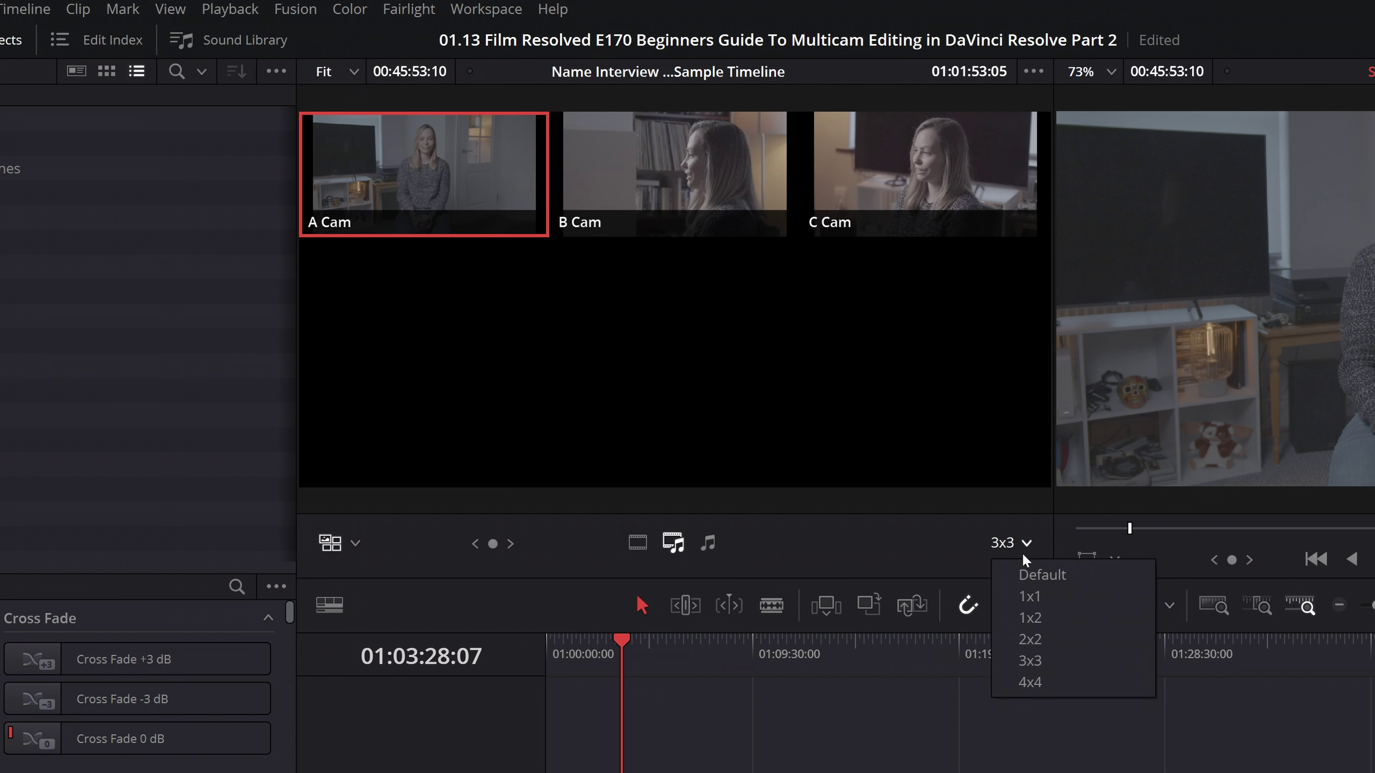
left_click(1042, 639)
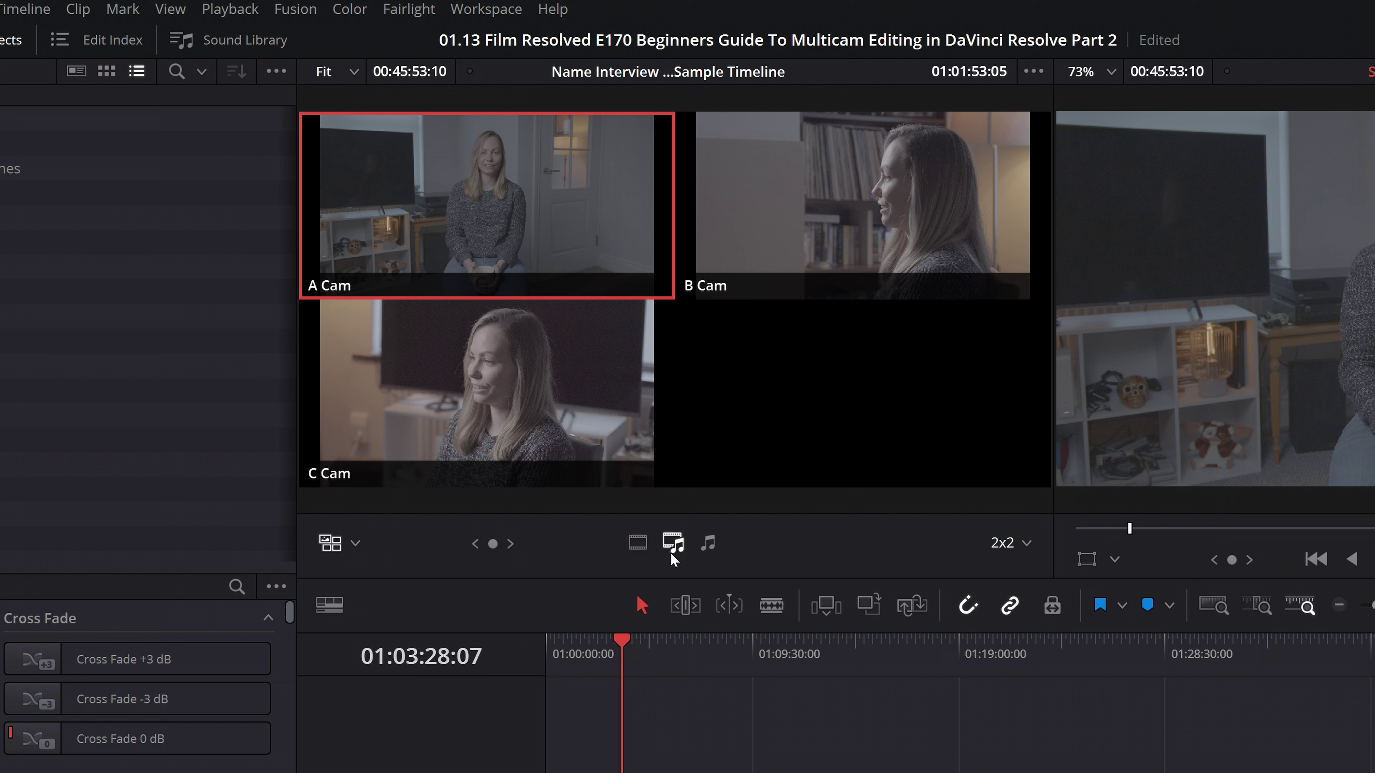
Step: Set the multicam switch mode to video only
left_click(636, 545)
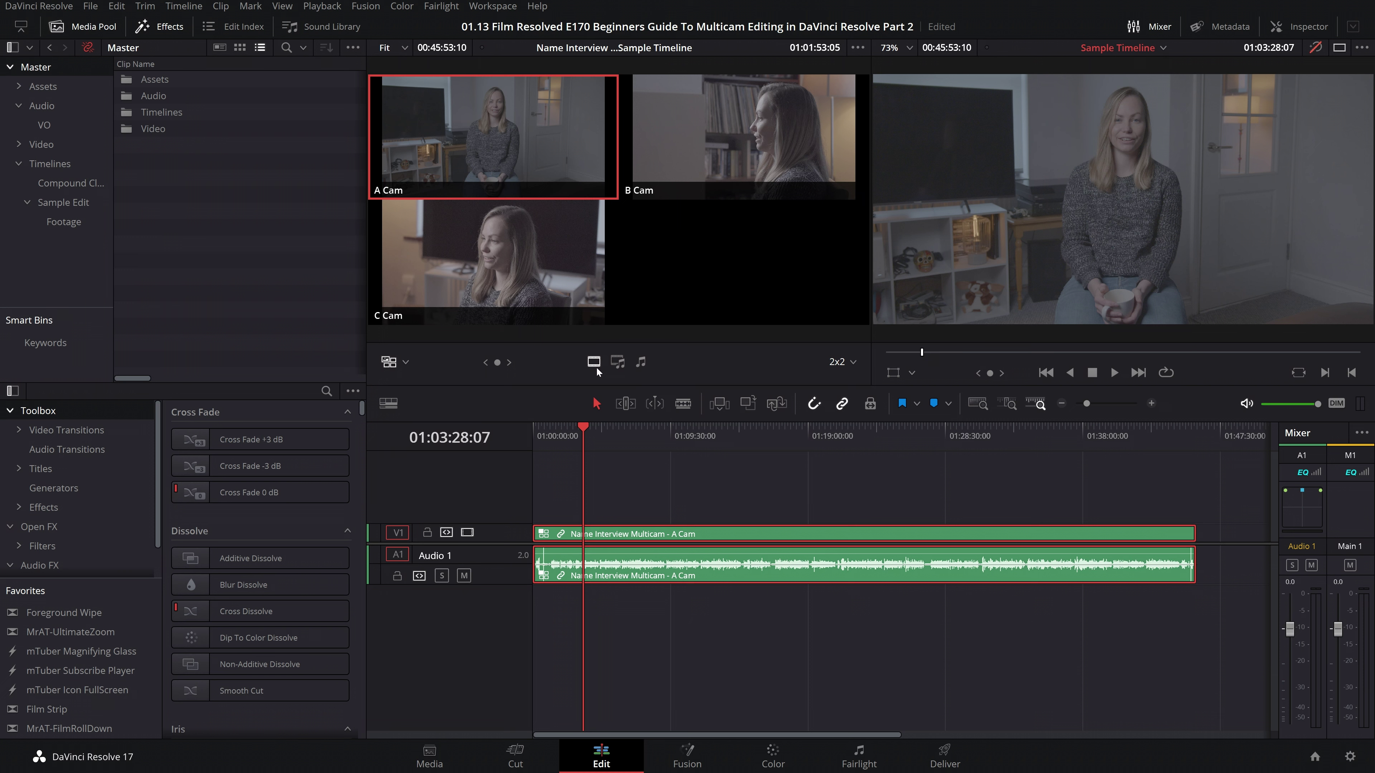
Step: Play the timeline and cut live to B Cam, then back to A Cam
key("space")
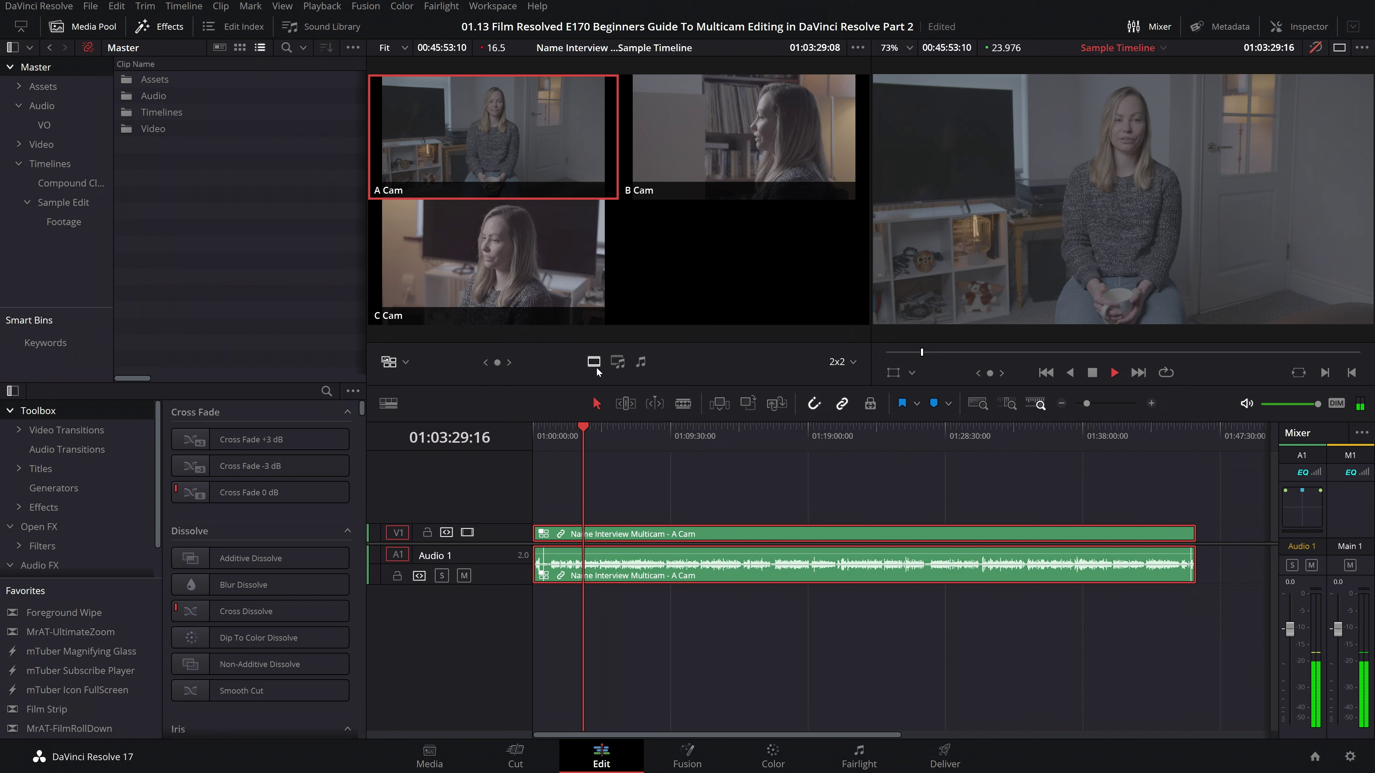
left_click(734, 142)
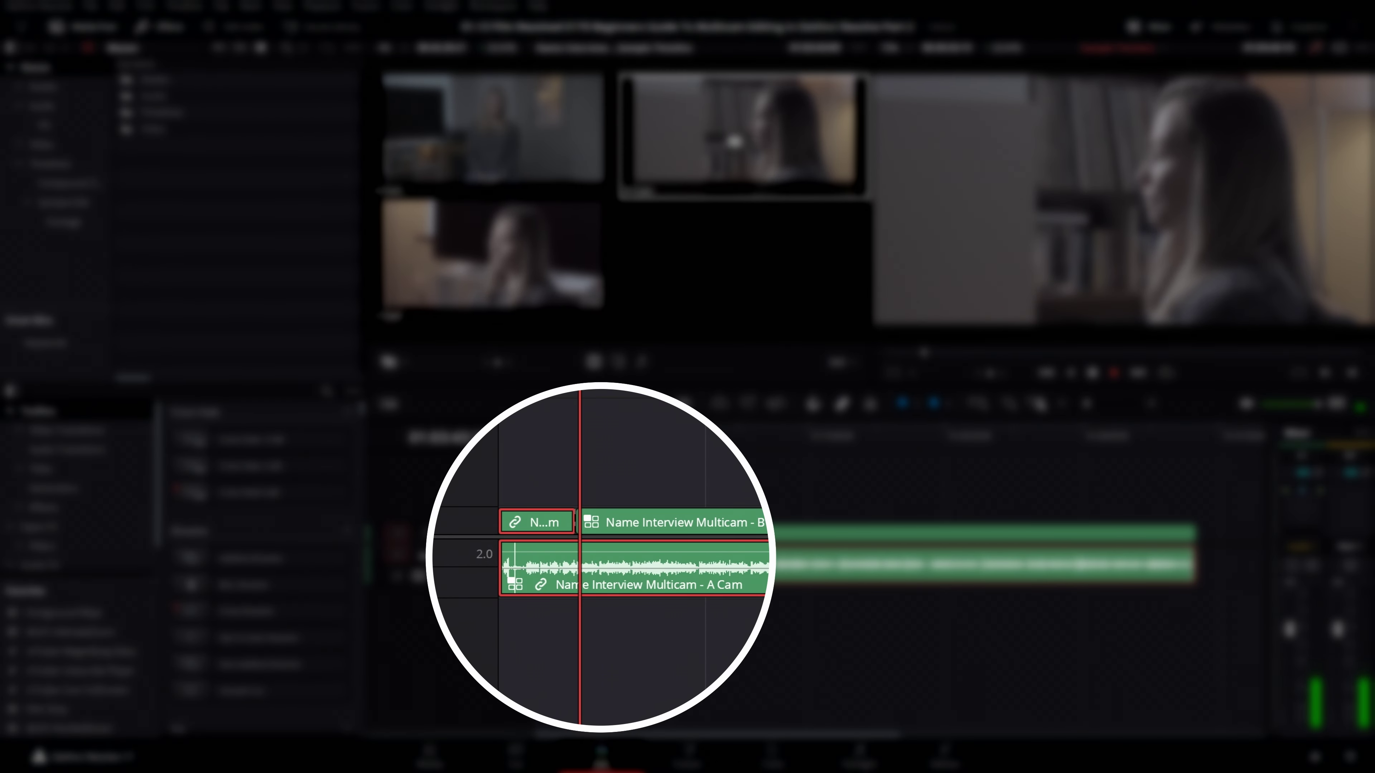
left_click(503, 161)
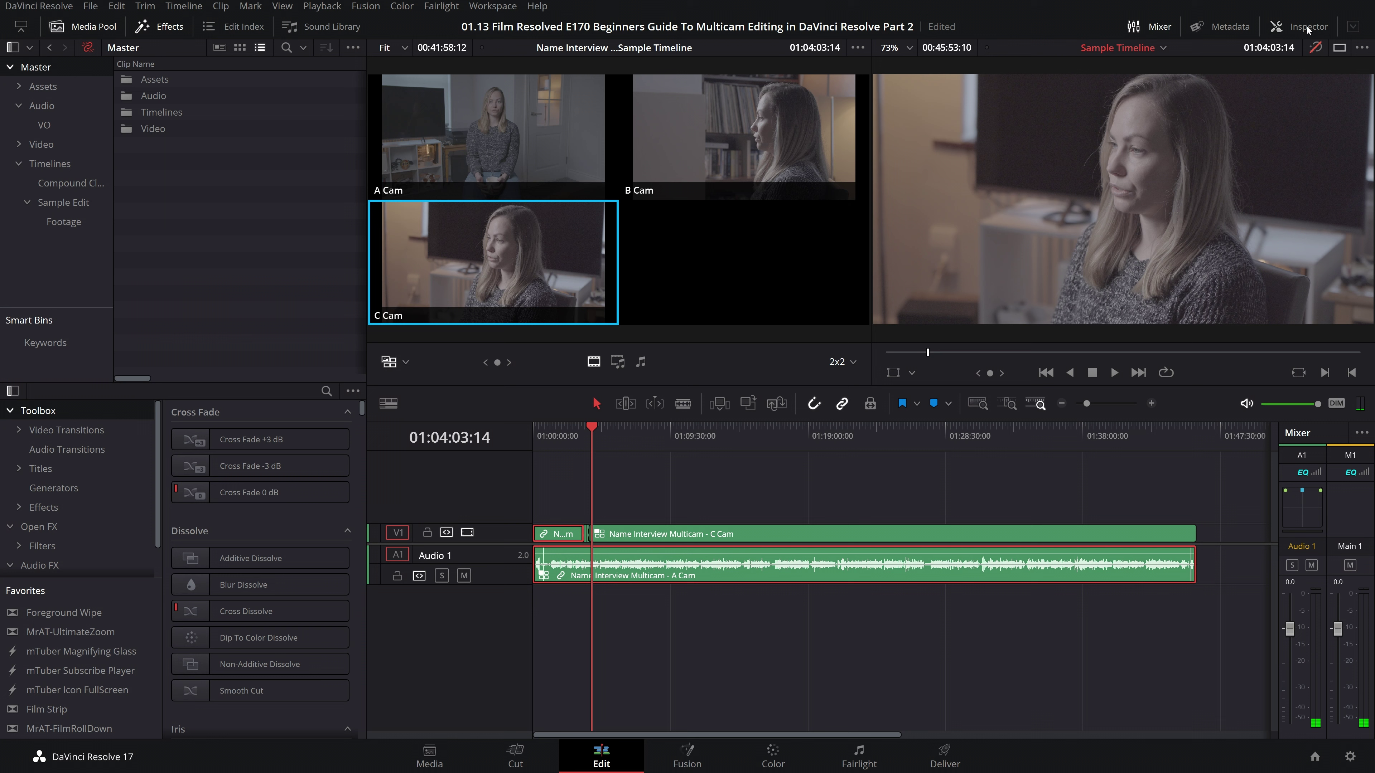
left_click(1307, 29)
Step: Zoom in and play back the new cuts, stopping at 01:03:29:23
key("ctrl+equal")
key("ctrl+equal")
key("ctrl+equal")
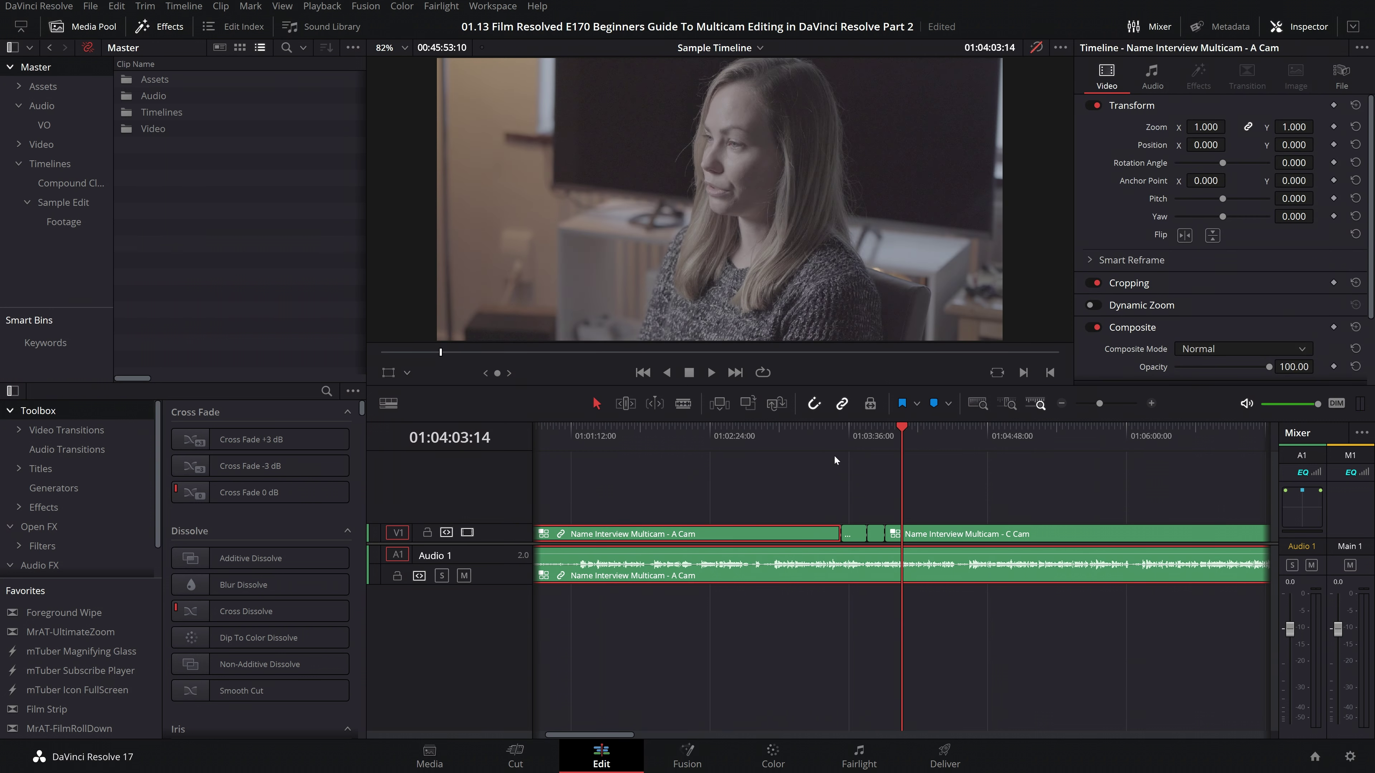
left_click(818, 457)
key("space")
key("ctrl+equal")
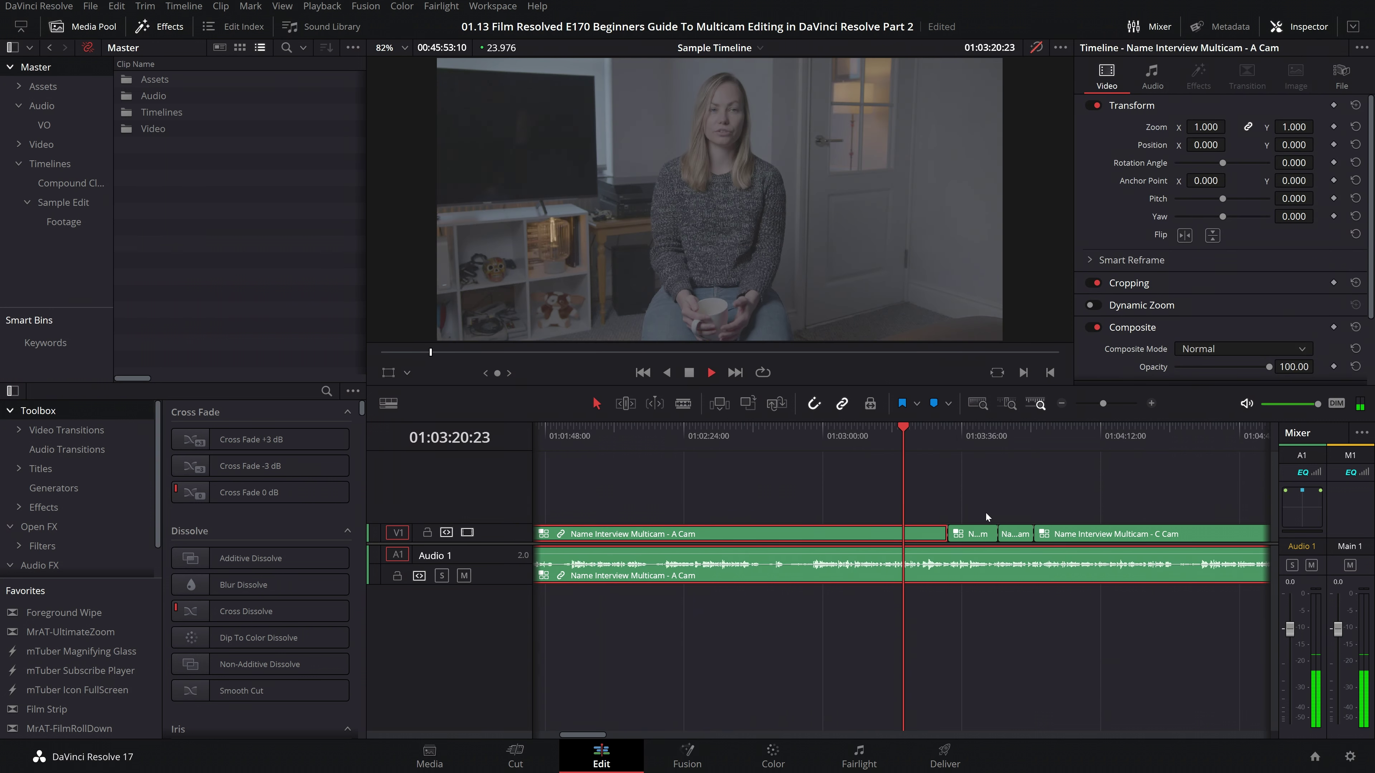
key("ctrl+equal")
left_click(760, 434)
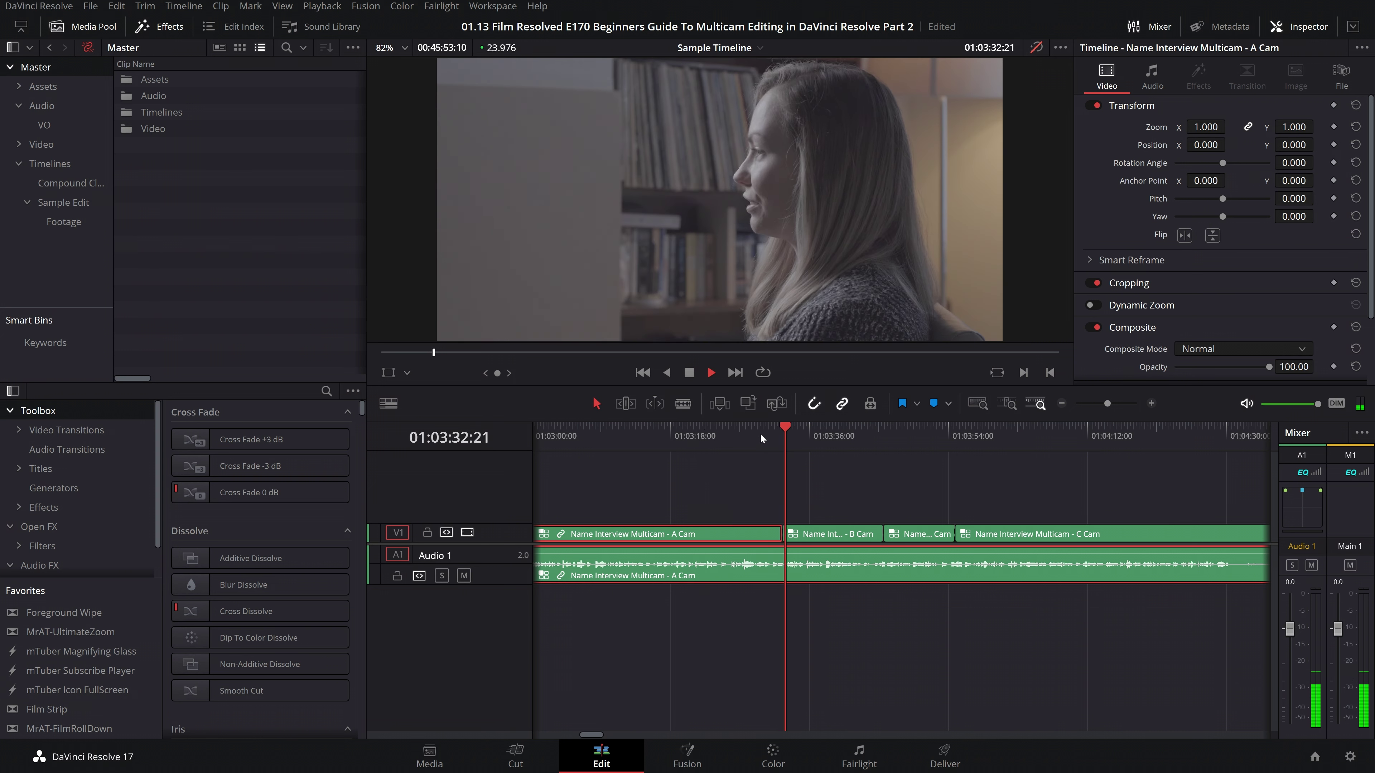
key("space")
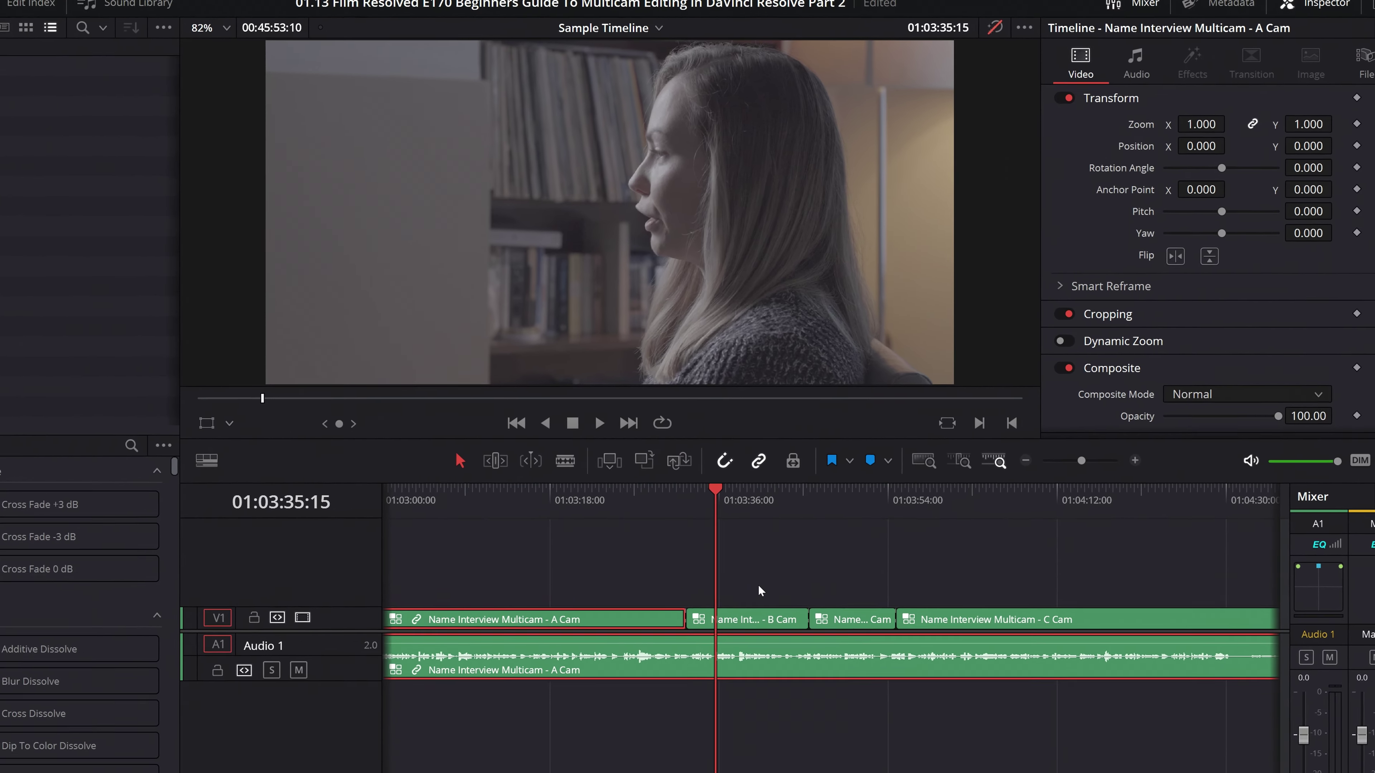
Step: Switch the B Cam clip to C Cam and roll the following cut two frames earlier
left_click(758, 619)
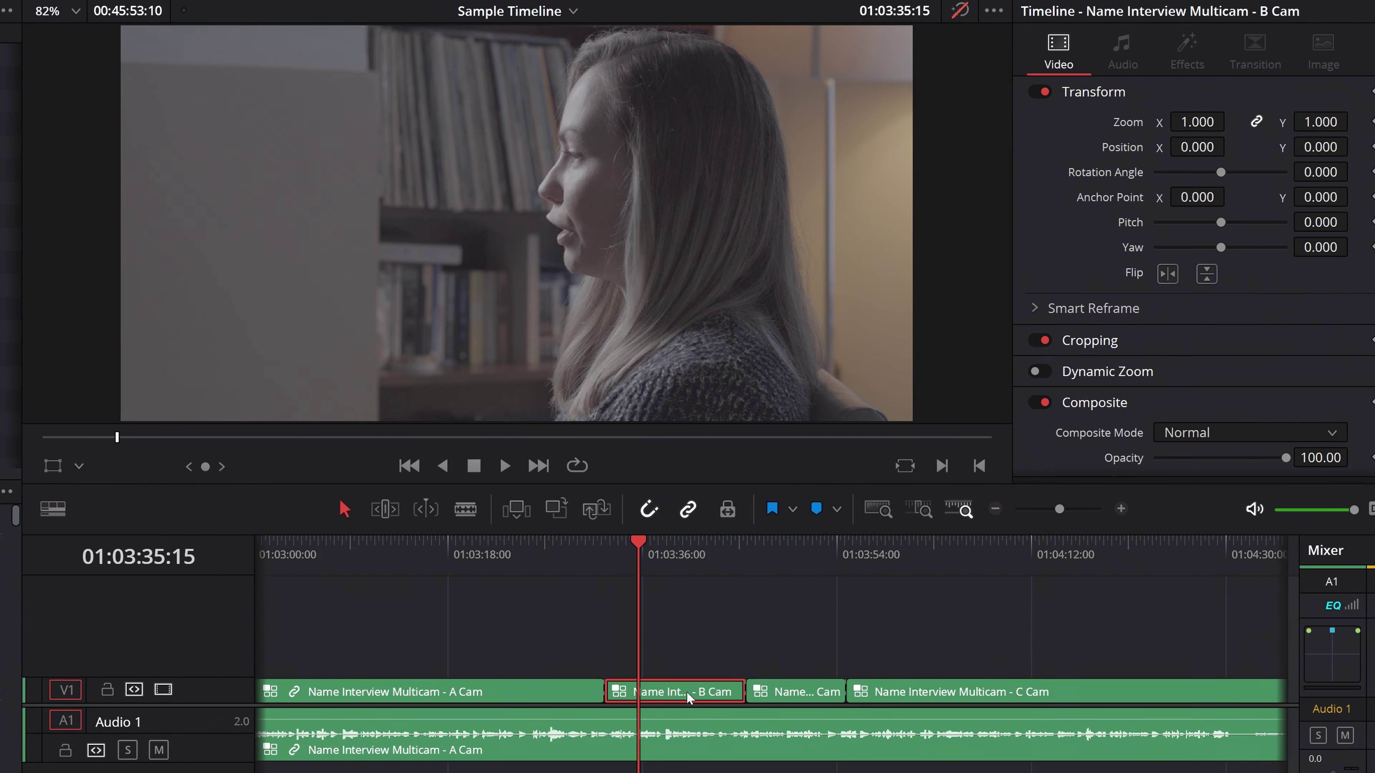
right_click(686, 697)
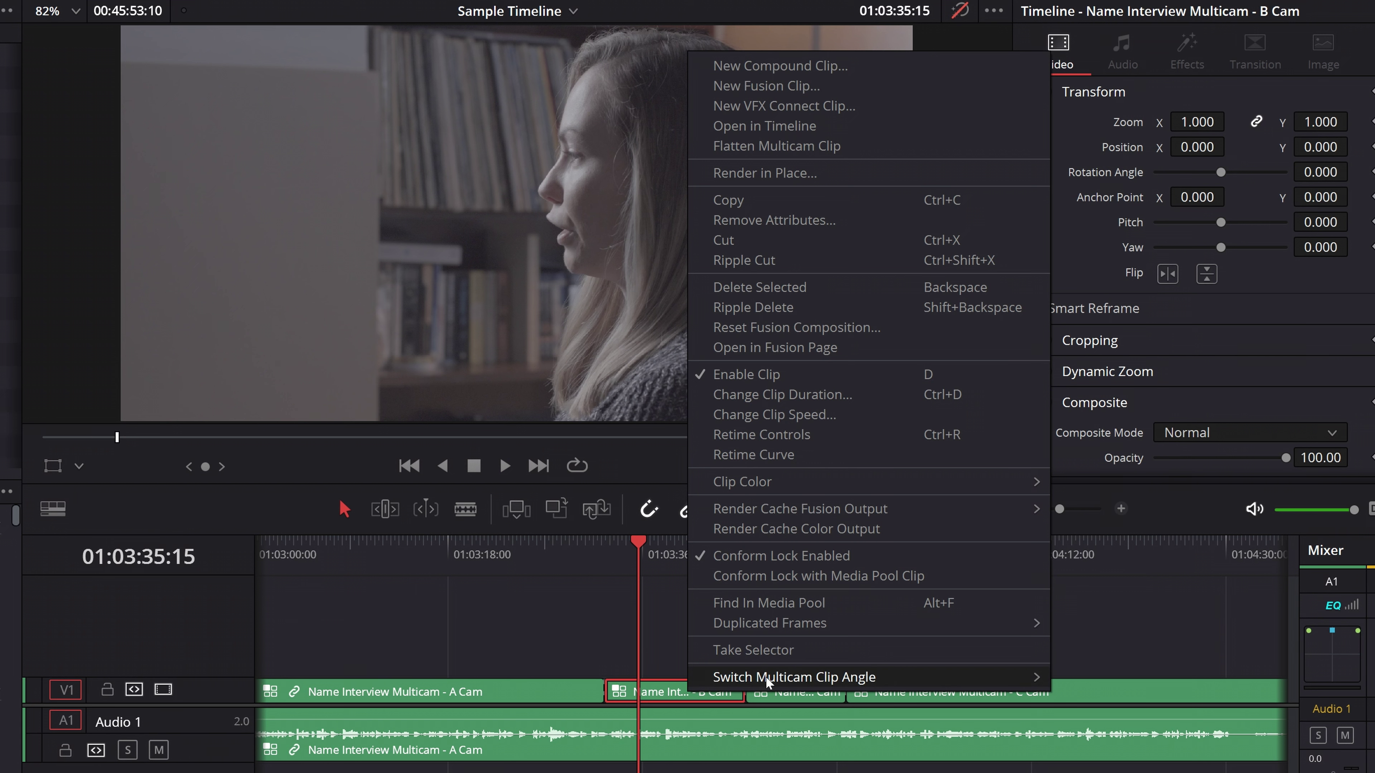
mouse_move(766, 676)
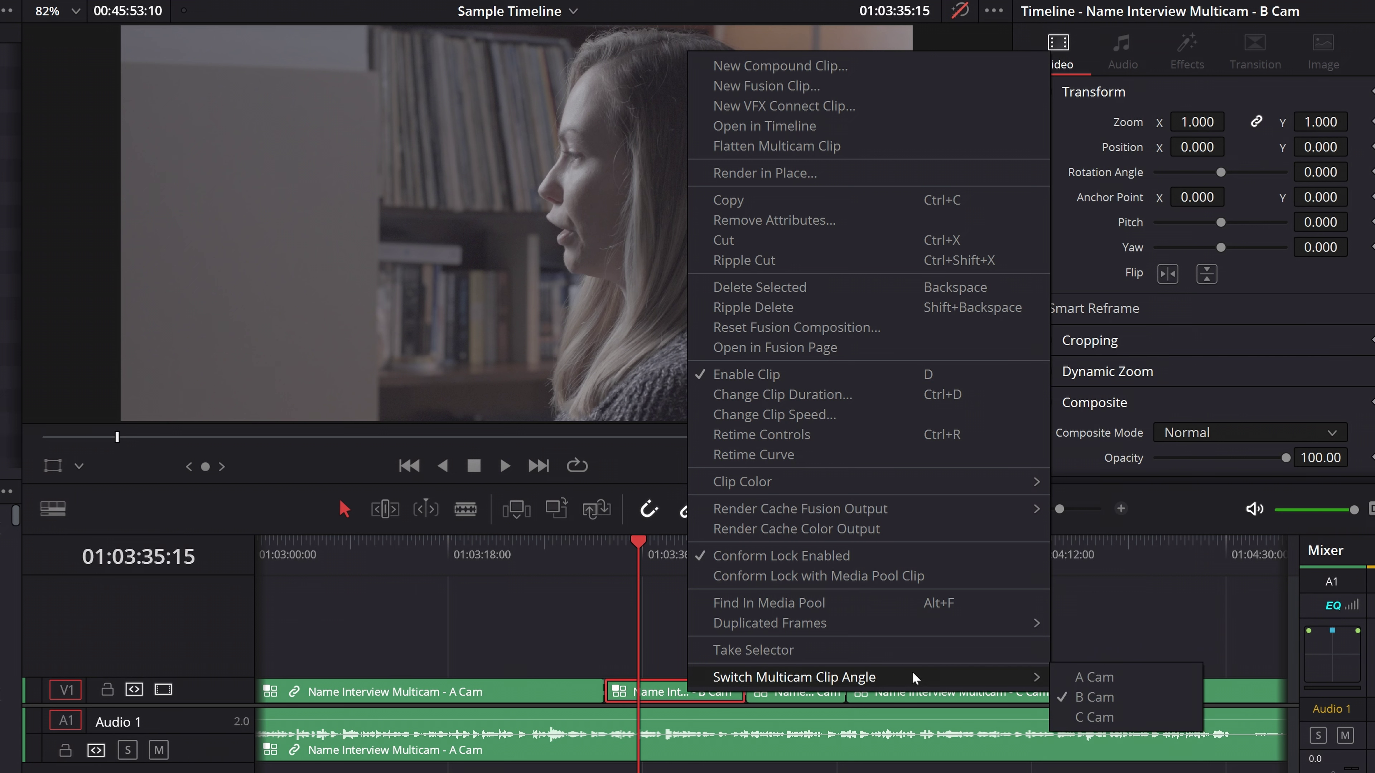
left_click(1096, 722)
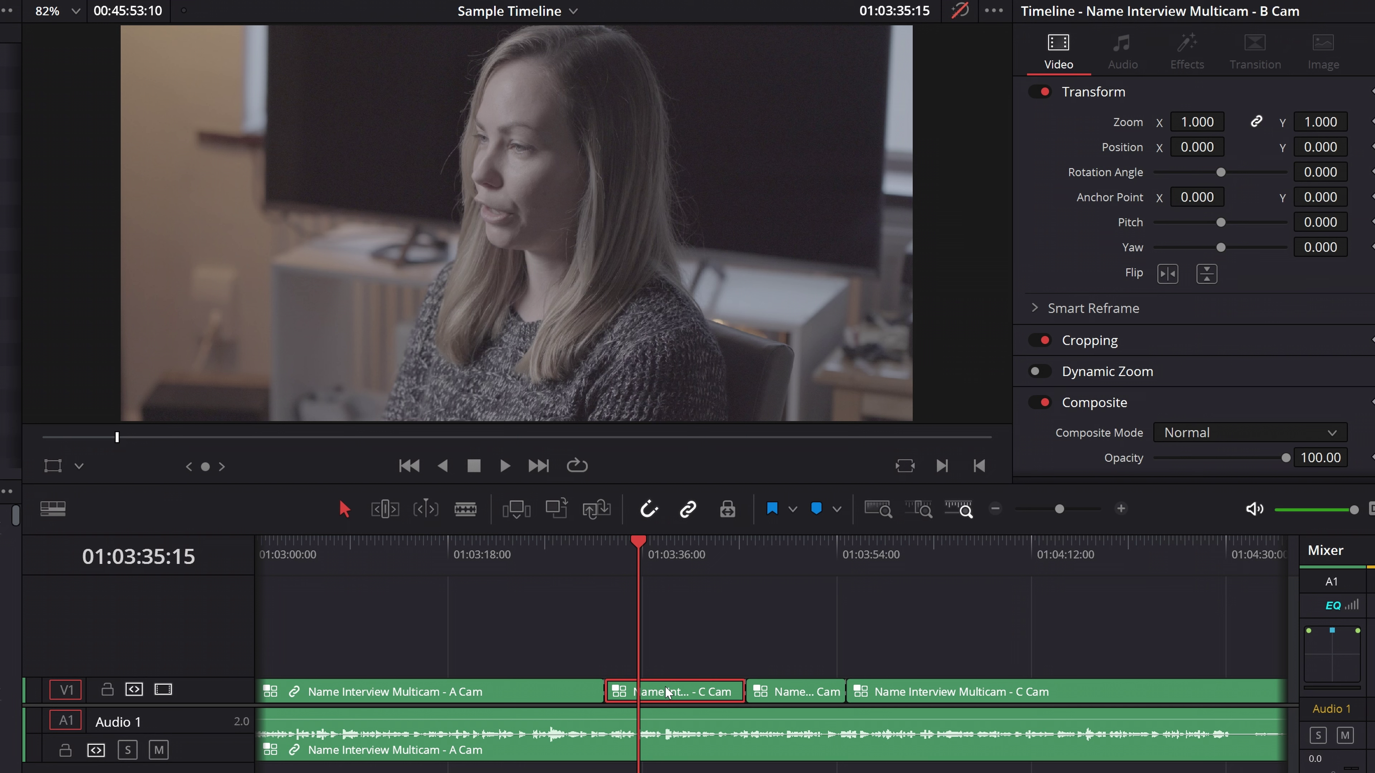
key("ctrl+z")
key("slash")
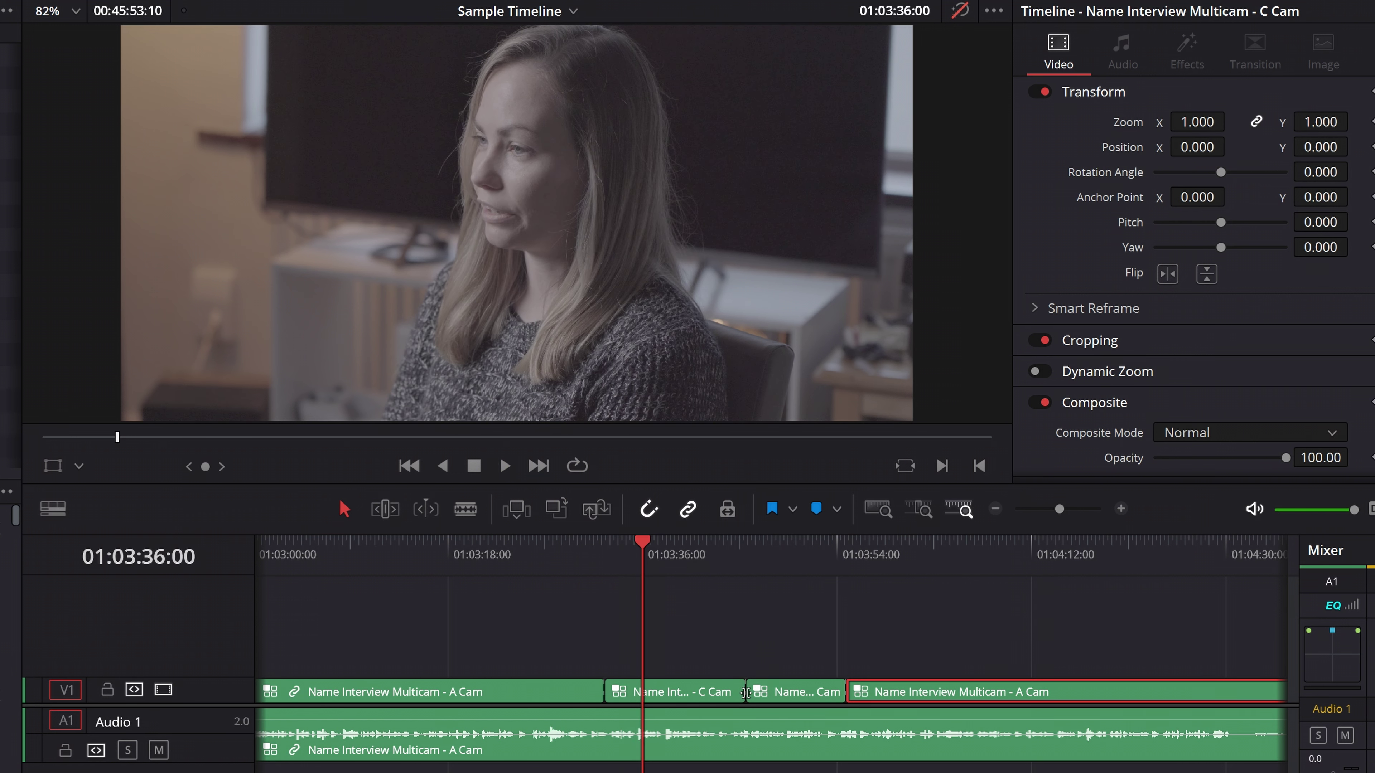
left_click_drag(745, 693, 746, 692)
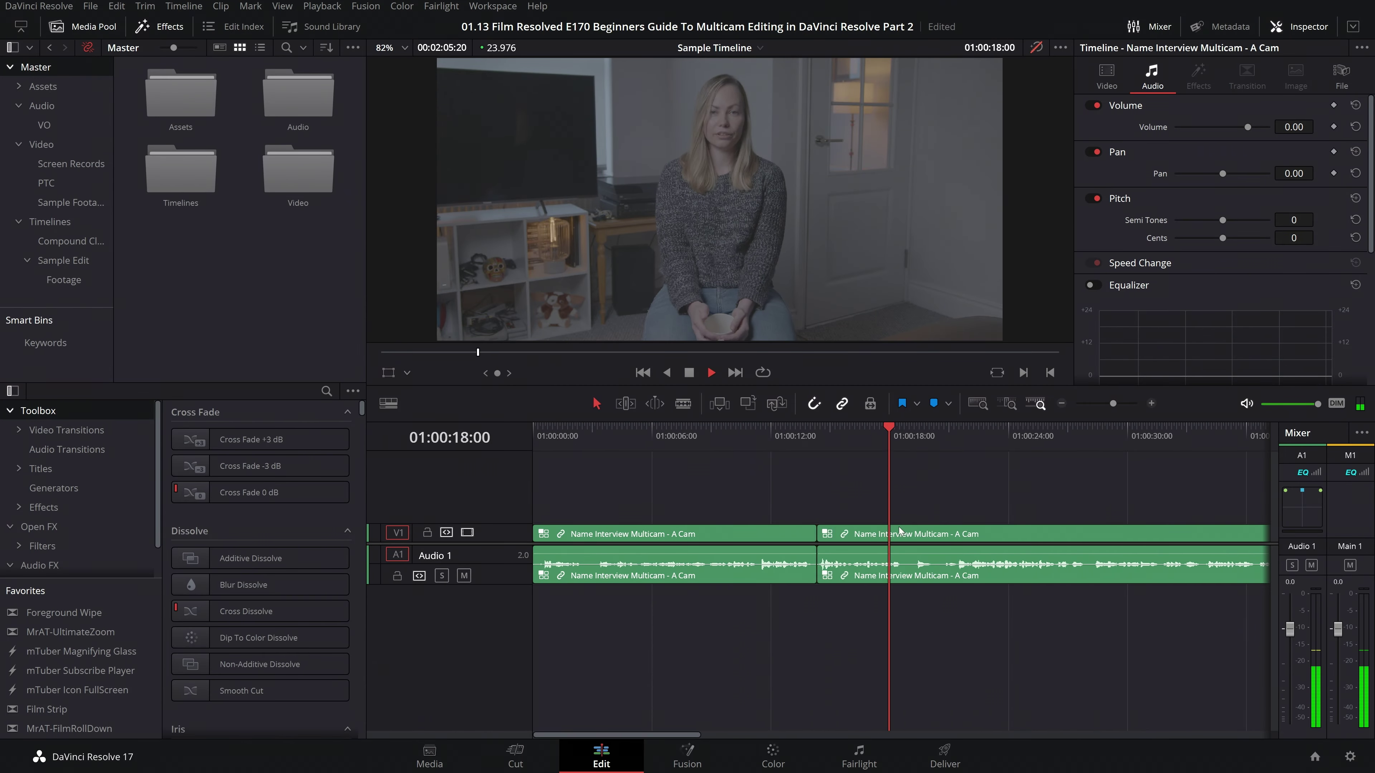
Step: Scroll through the finished timeline showing B-roll on V2/V3, Audio 2 and the Music Track
scroll(957, 455, "down", 3)
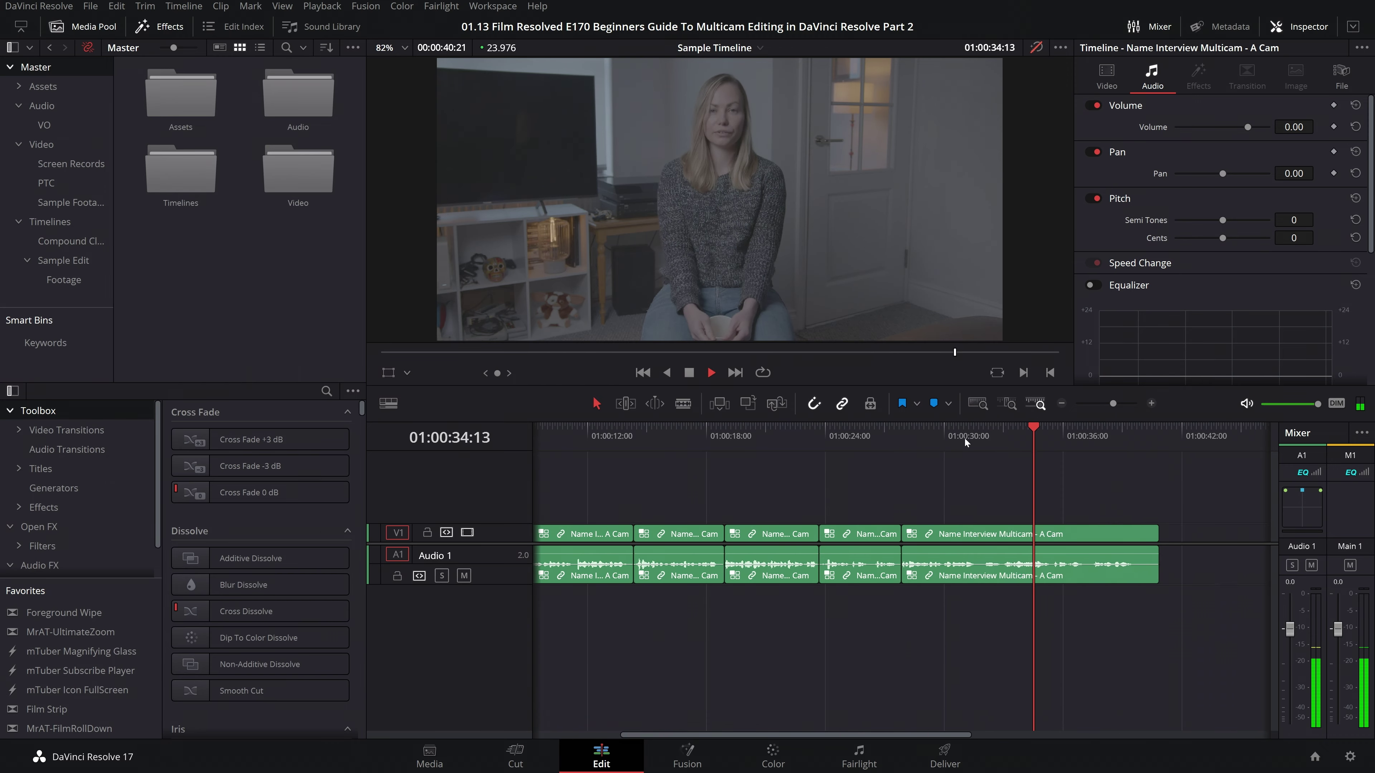